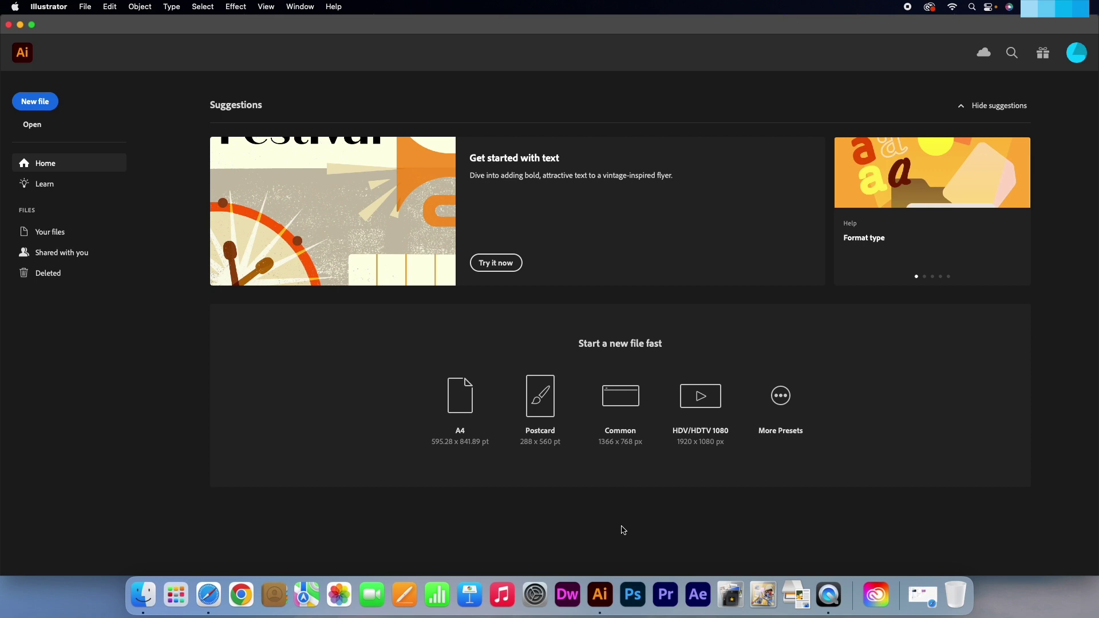
- Create a new document named "3D Text Effect" with a size of 1080 x 1080 px
click(47, 102)
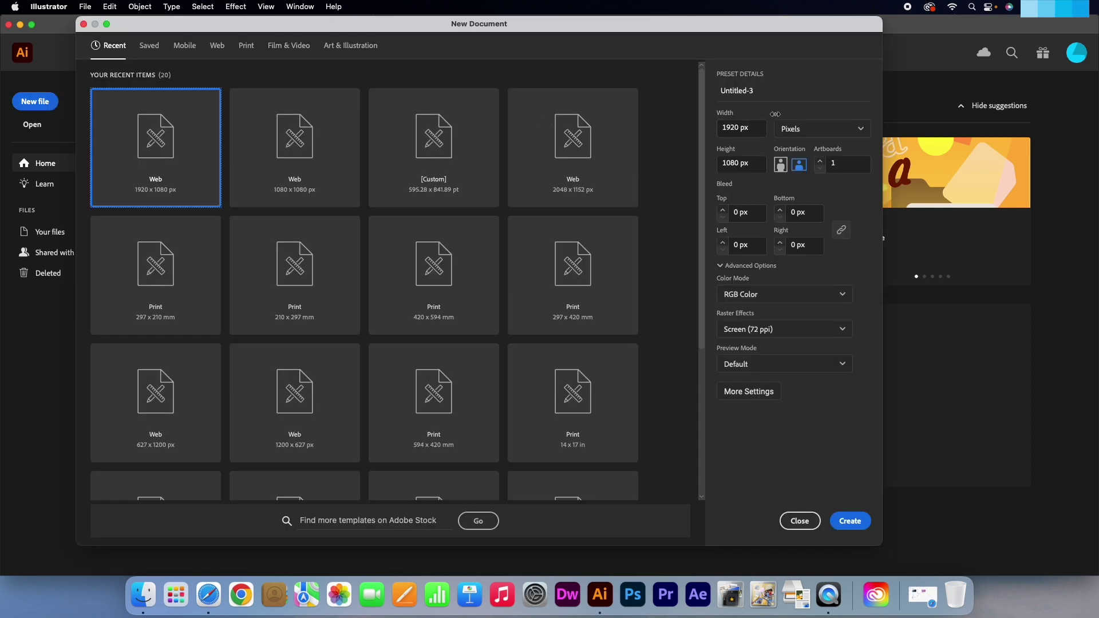
drag(756, 91, 721, 91)
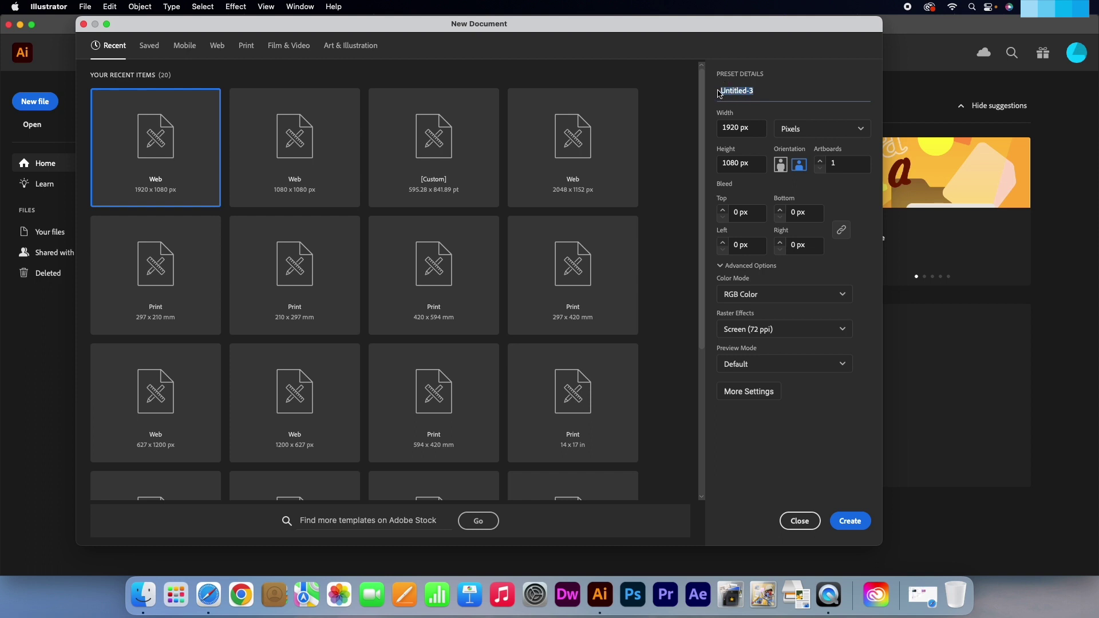
text(3D Text Effect)
double_click(727, 129)
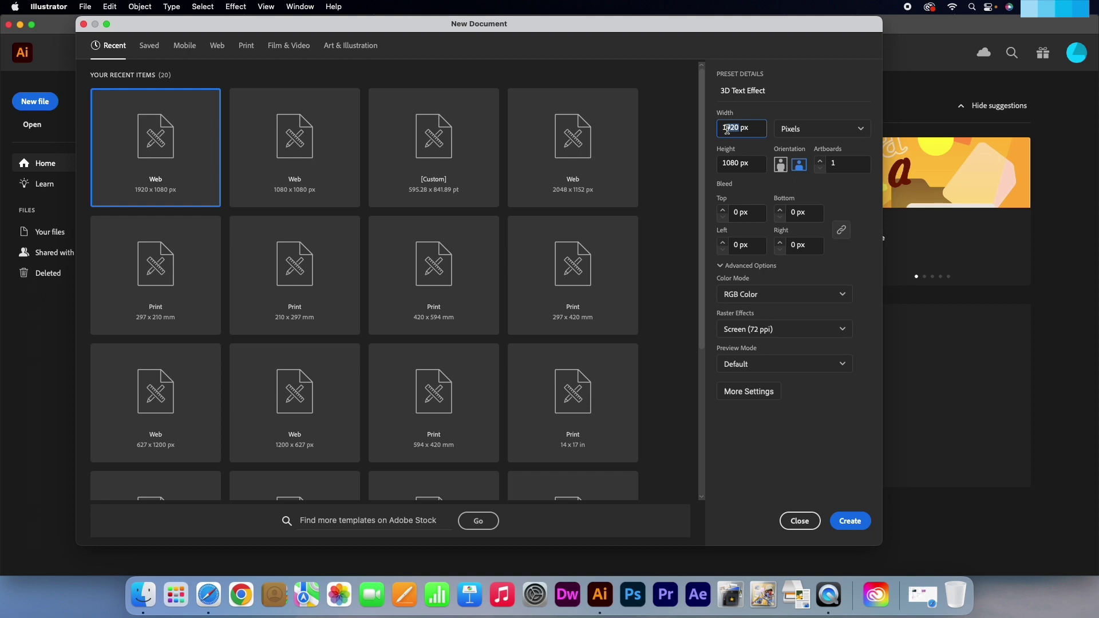
text(1080)
click(850, 521)
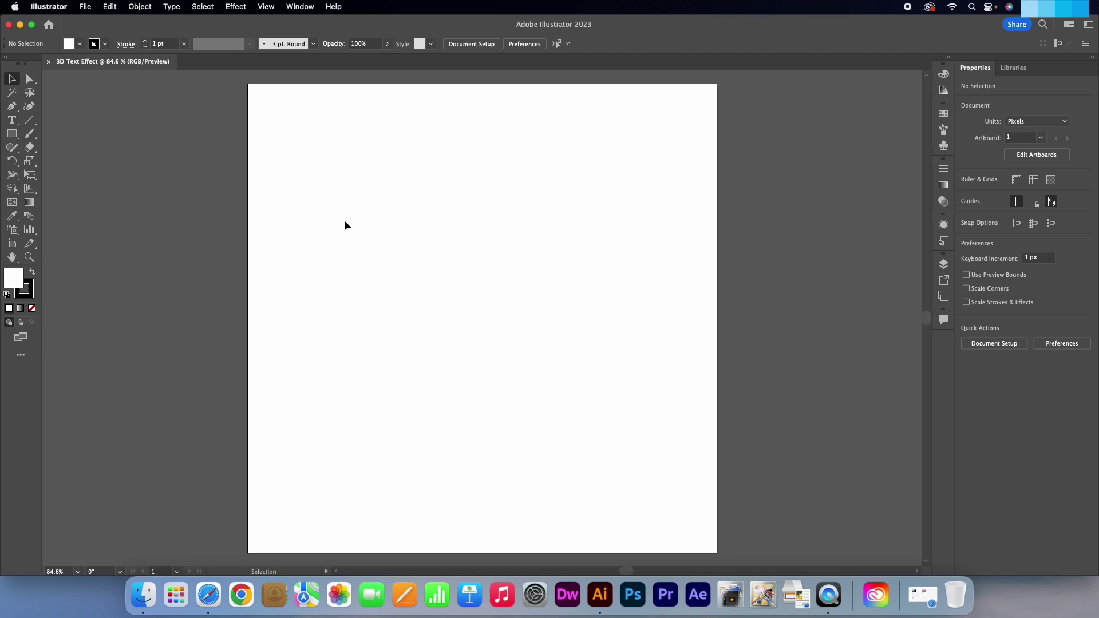
- Draw a rectangle about 1082 px square over the whole artboard, with fill colour #42210b and no stroke
click(104, 43)
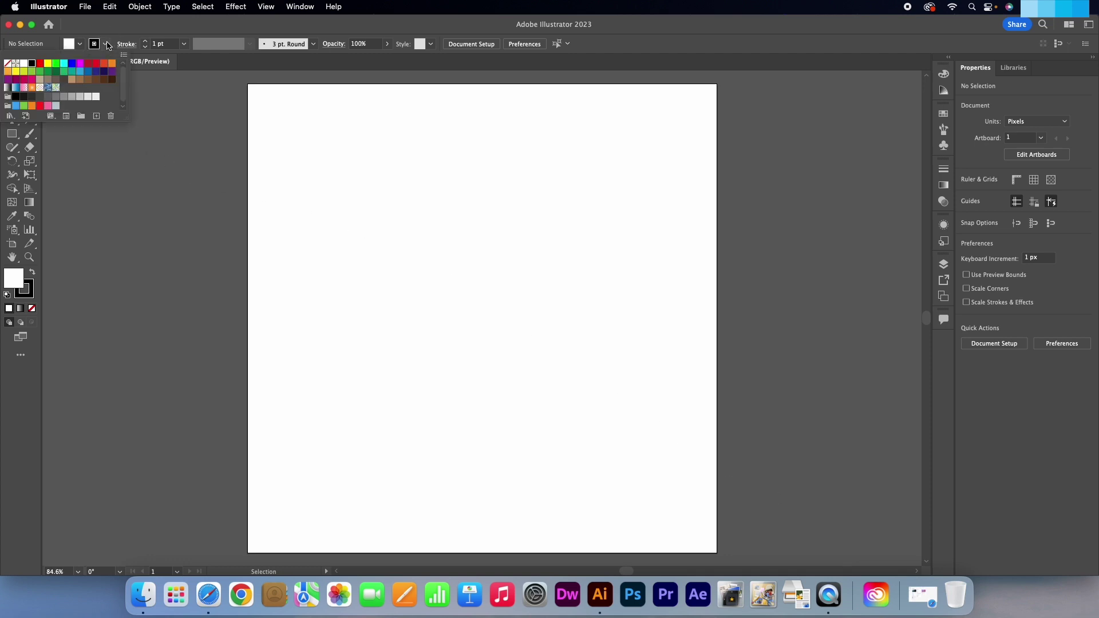
click(9, 67)
click(164, 178)
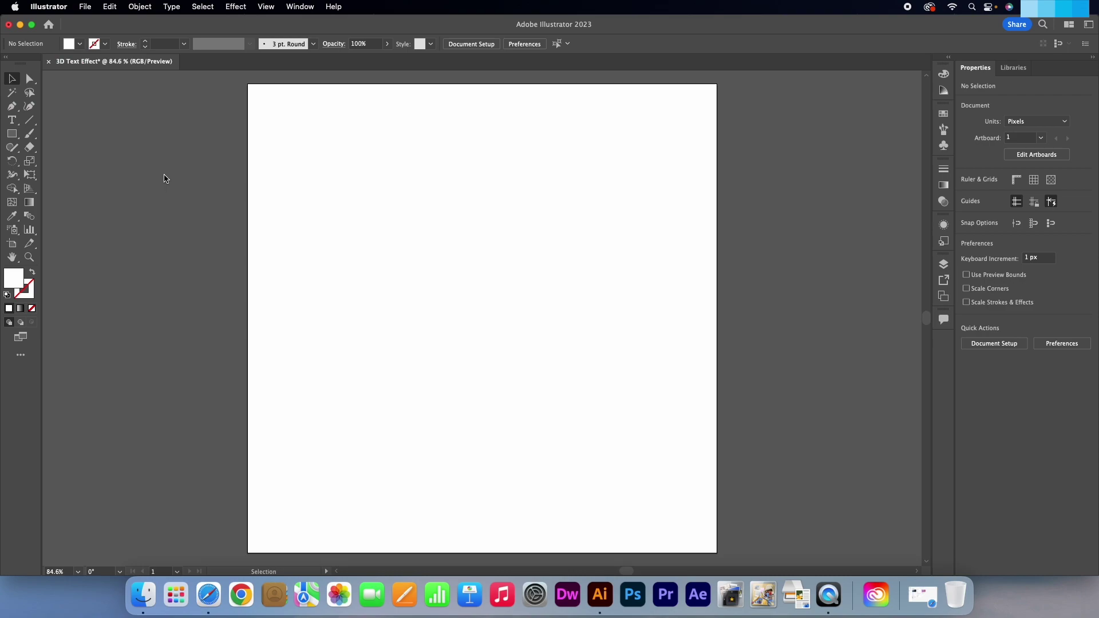
double_click(14, 278)
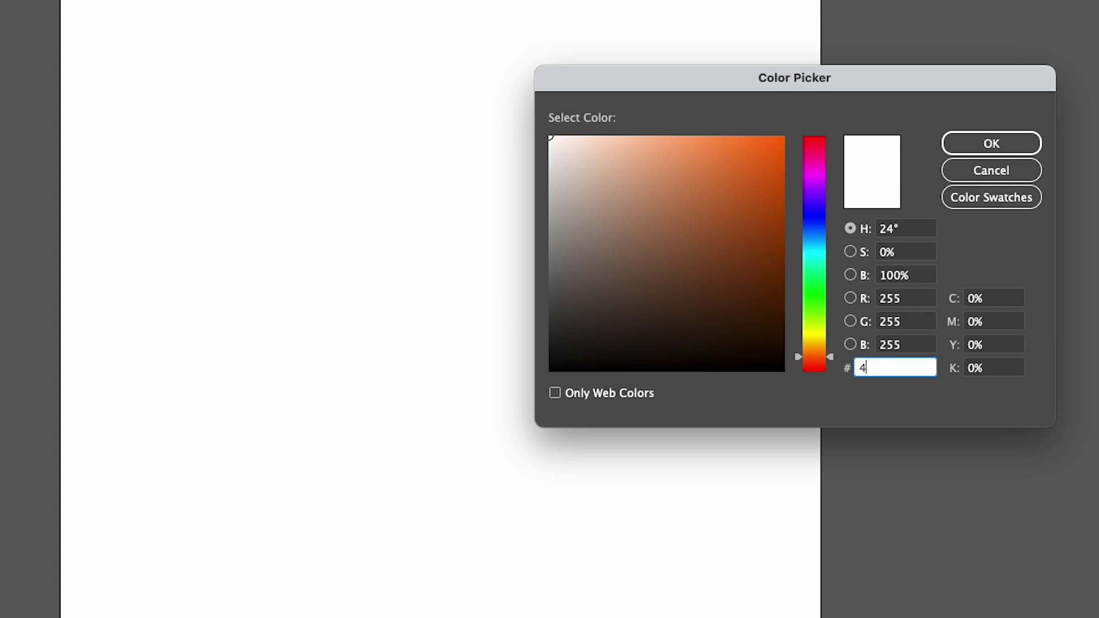
text(42210b)
key(Return)
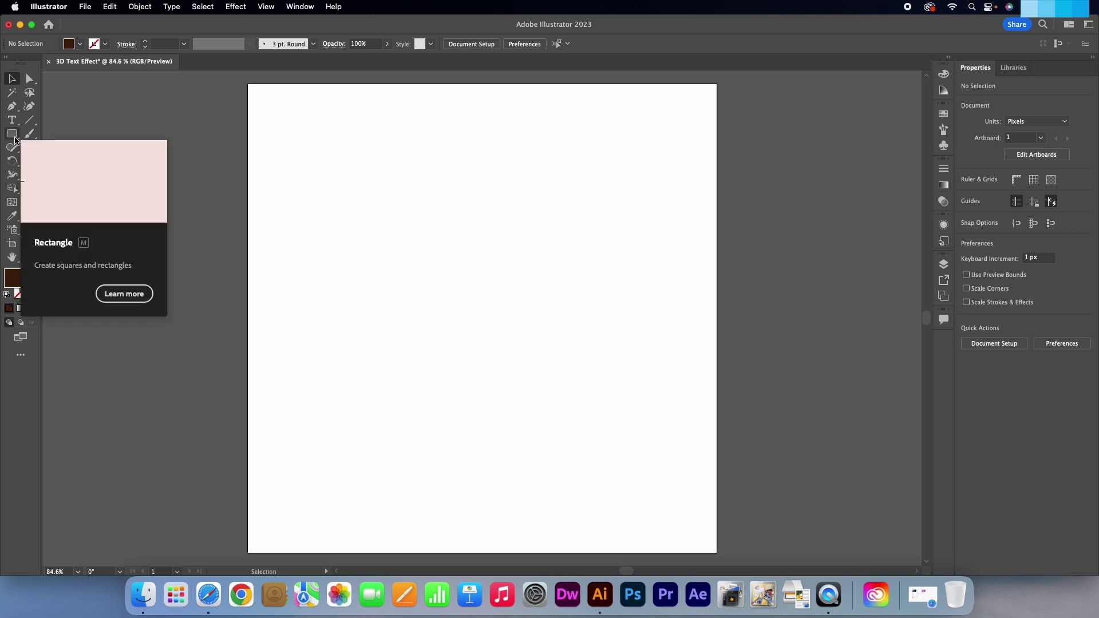
click(14, 136)
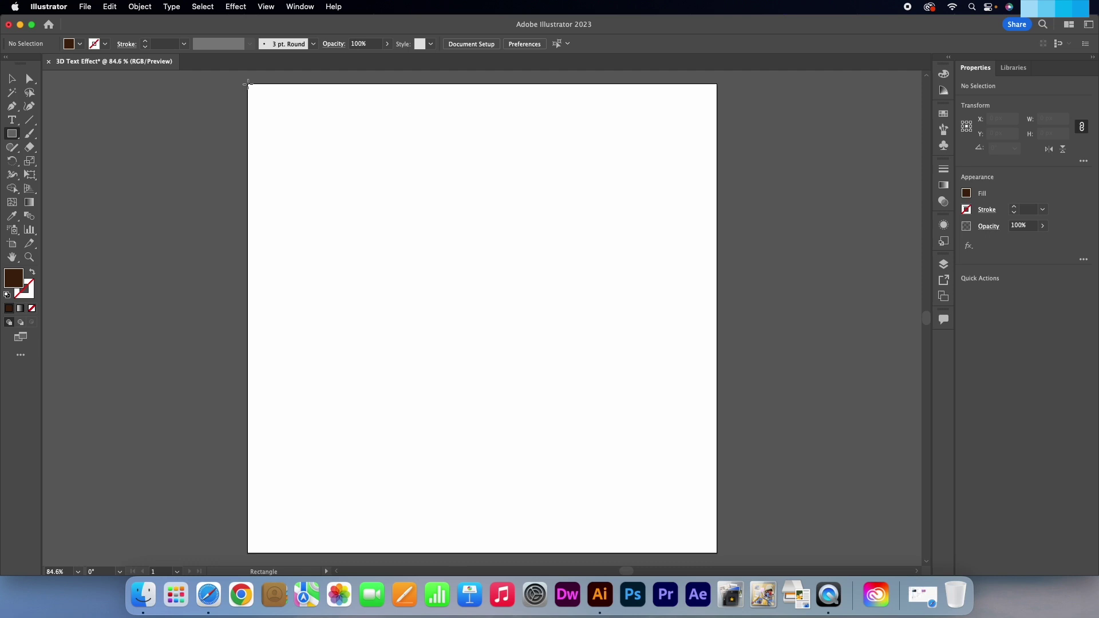
drag(248, 83, 720, 554)
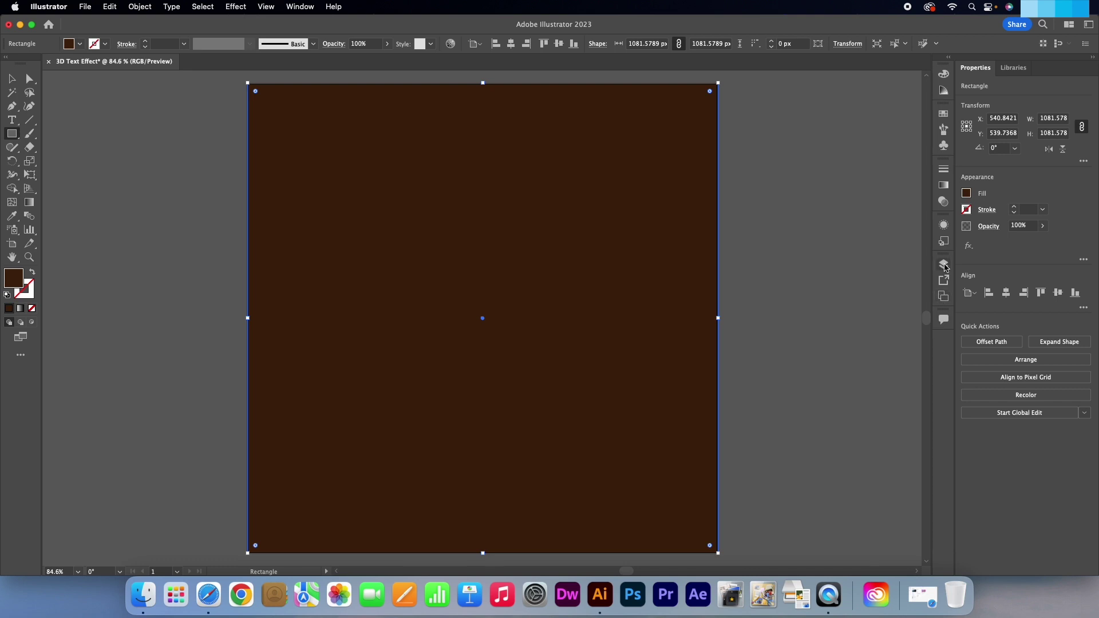
- Rename the layer holding the brown rectangle to "Background"
click(944, 265)
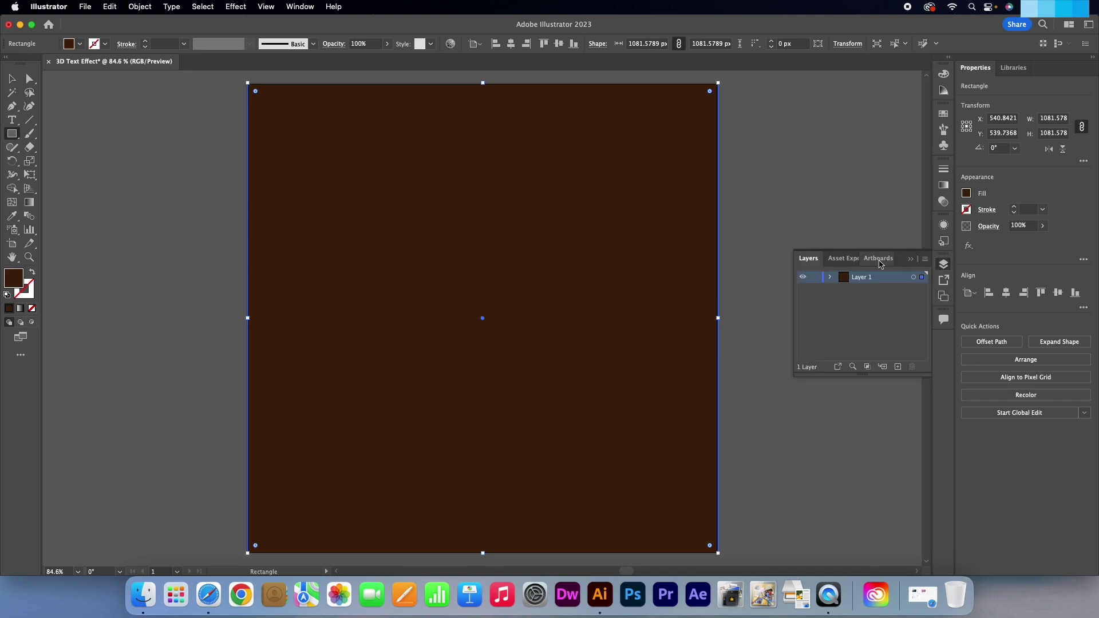
double_click(863, 277)
text(Background)
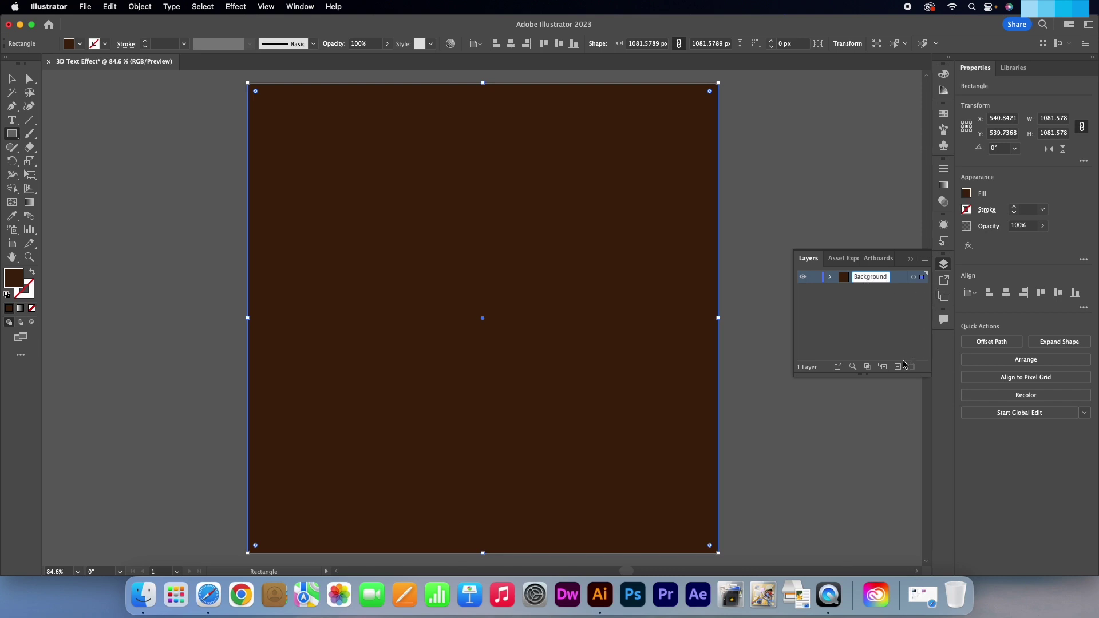
- Add a new layer above Background and lock the Background layer
click(898, 366)
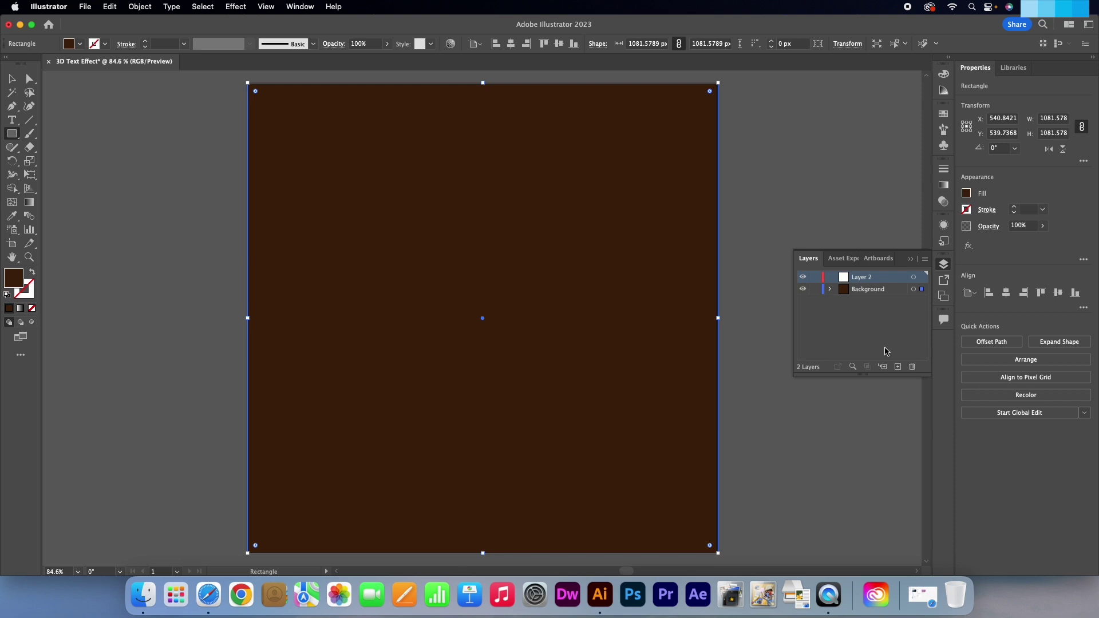
click(816, 290)
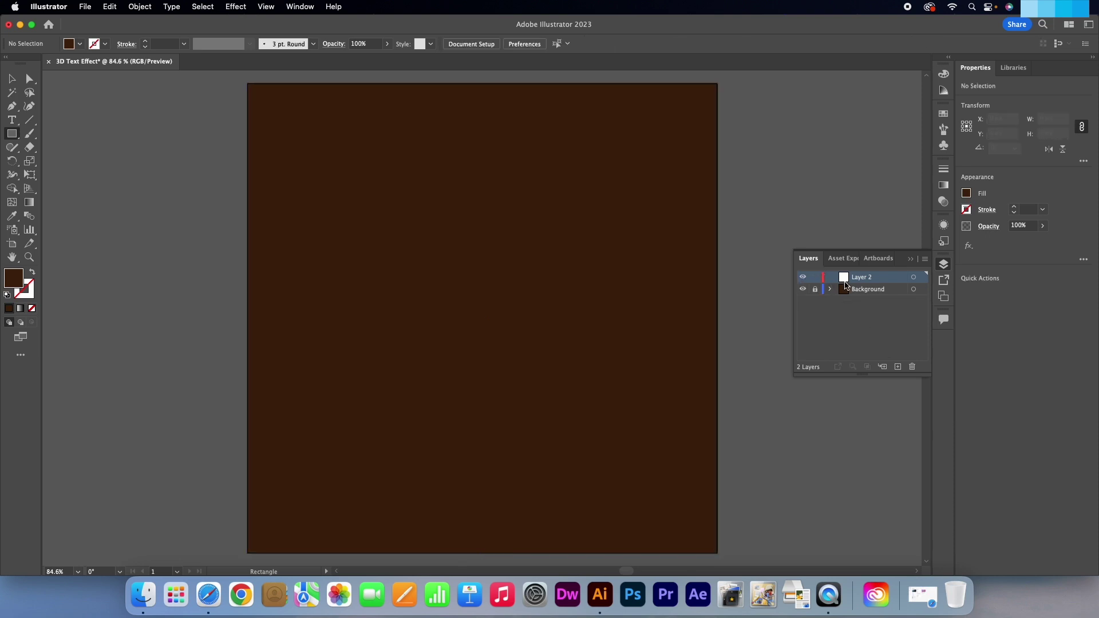
click(910, 258)
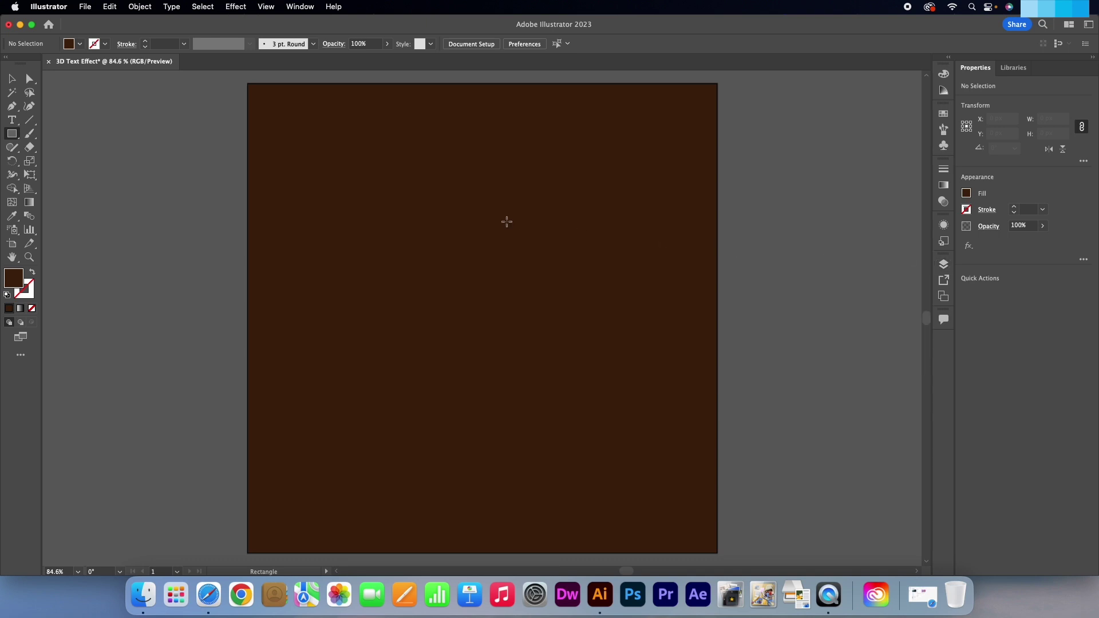
- Place a point text object near the middle of the artboard and set its fill colour to #f77417
click(13, 122)
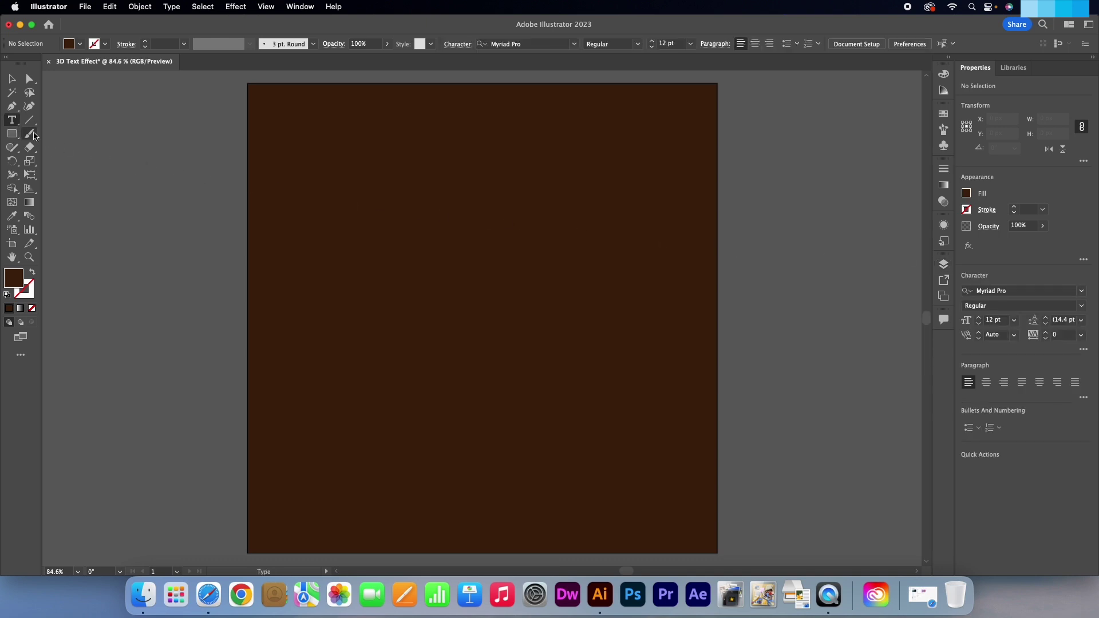
click(445, 311)
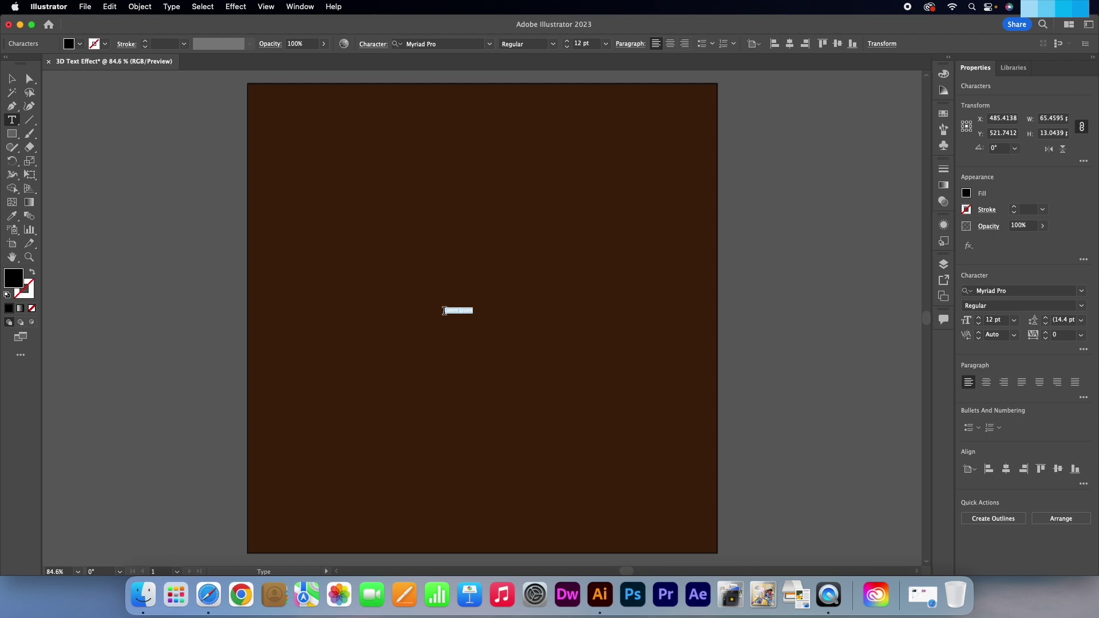
double_click(13, 279)
text(f)
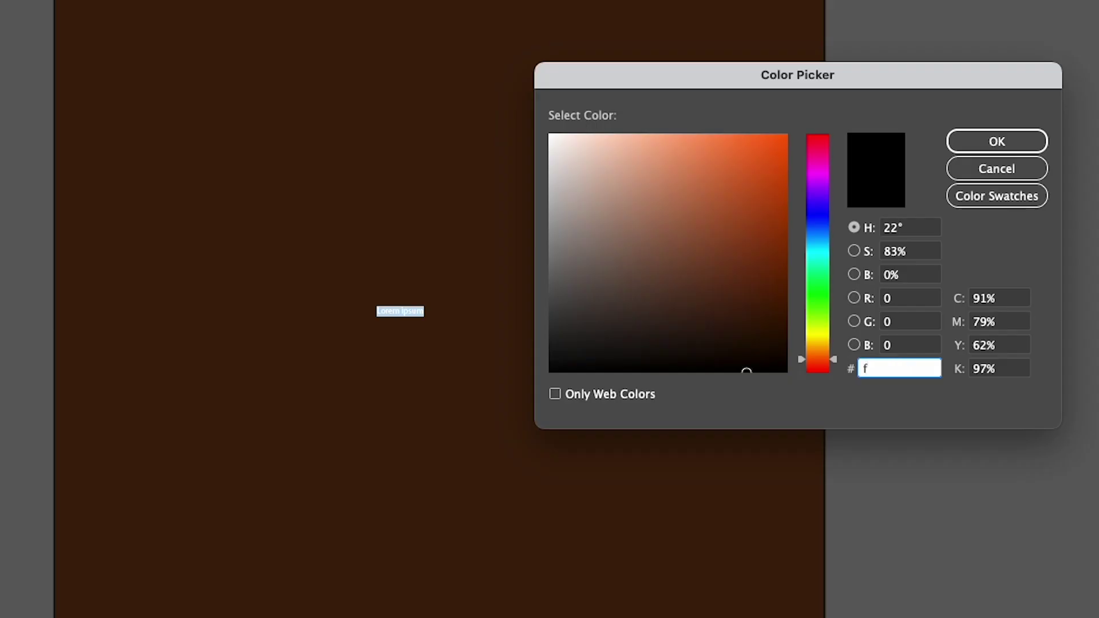
text(77417)
key(Return)
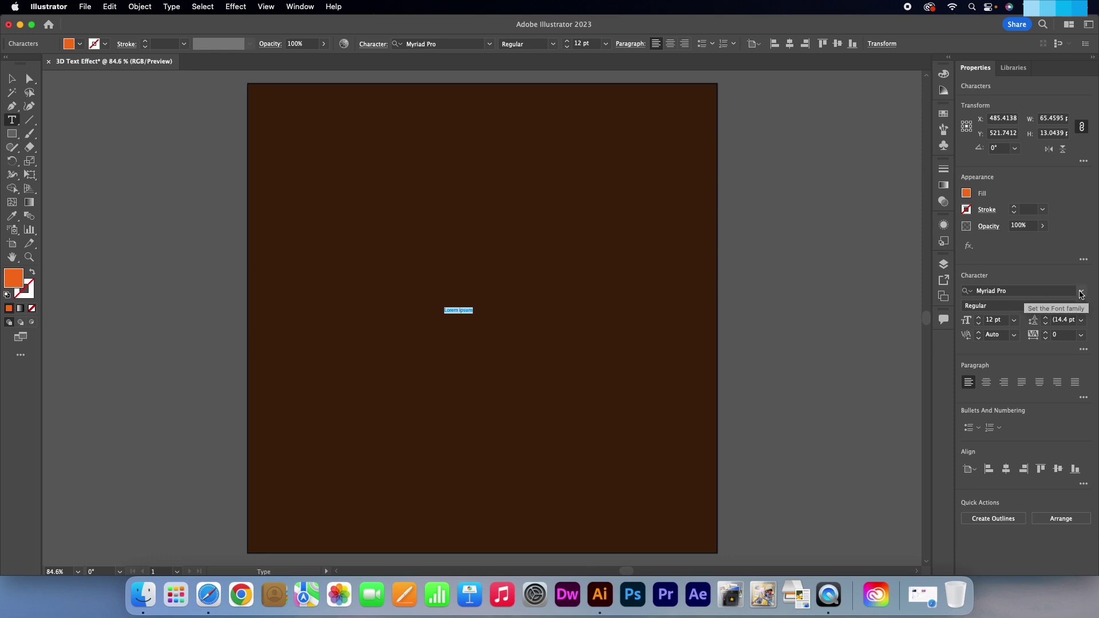
- Search the fonts for "gro" and apply Grover Heavy to the placeholder text
click(1080, 292)
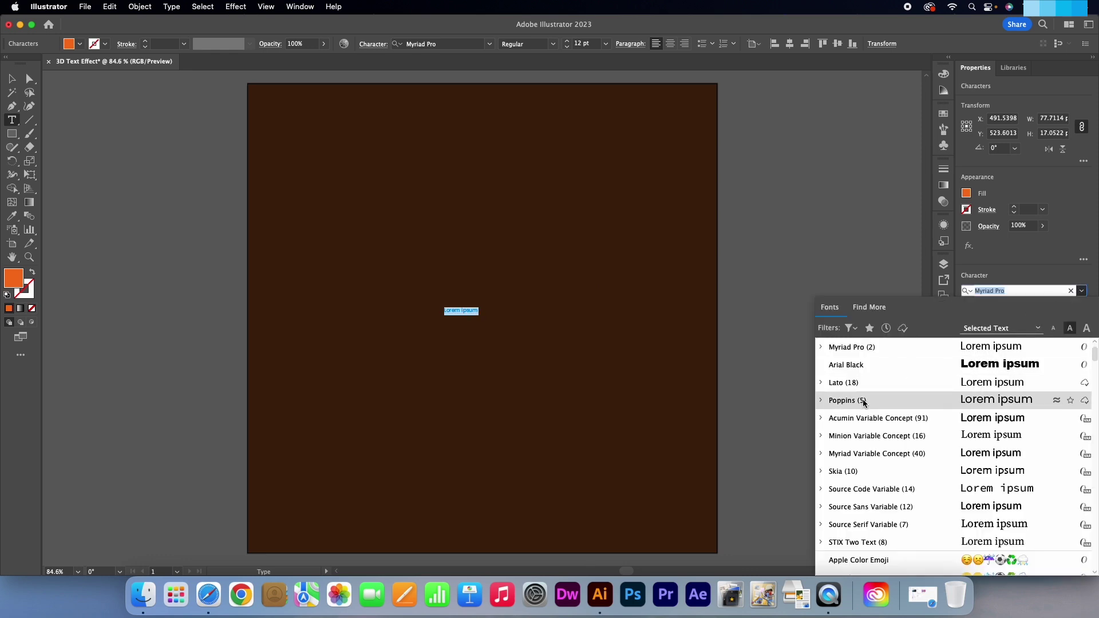
text(gro)
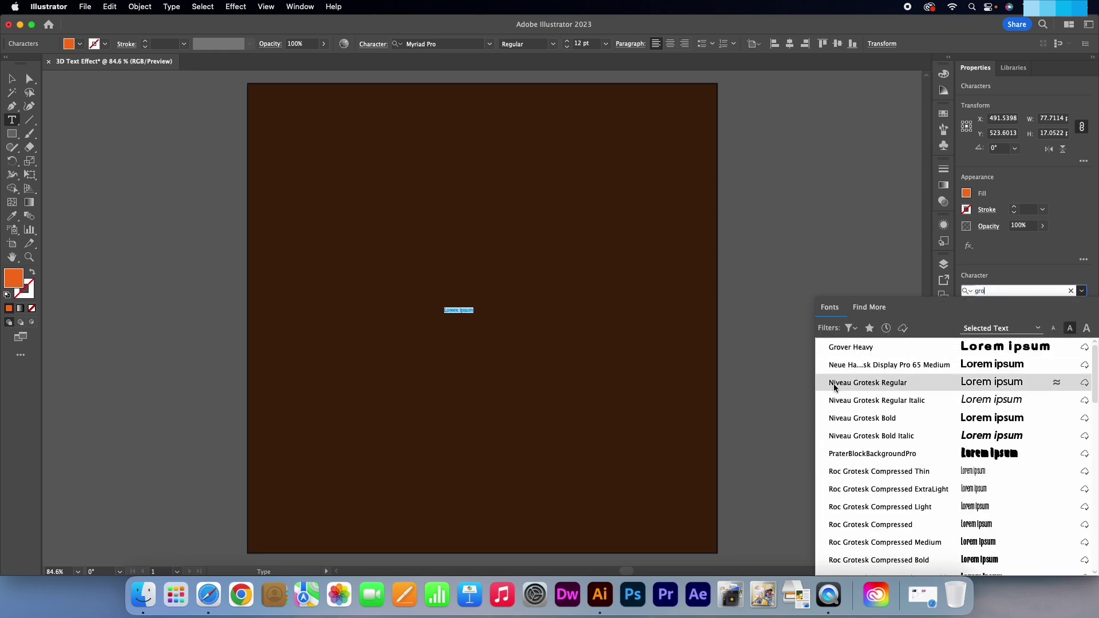
click(858, 350)
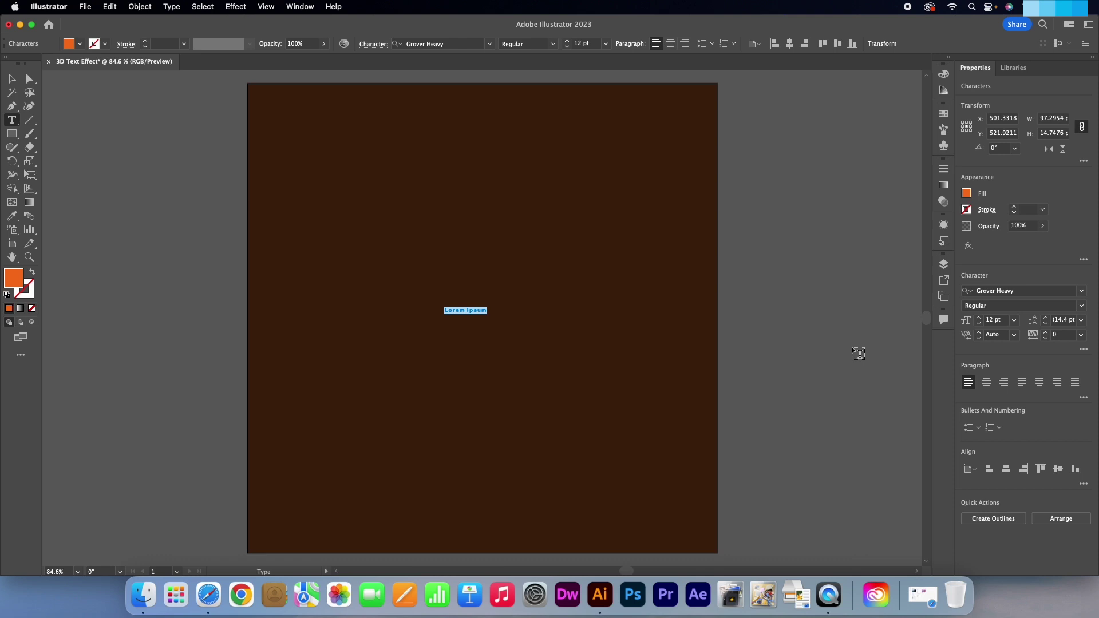
- Replace the placeholder text with "AQUA" split over two lines, AQ above UA
drag(486, 310, 446, 314)
key(BackSpace)
text(T)
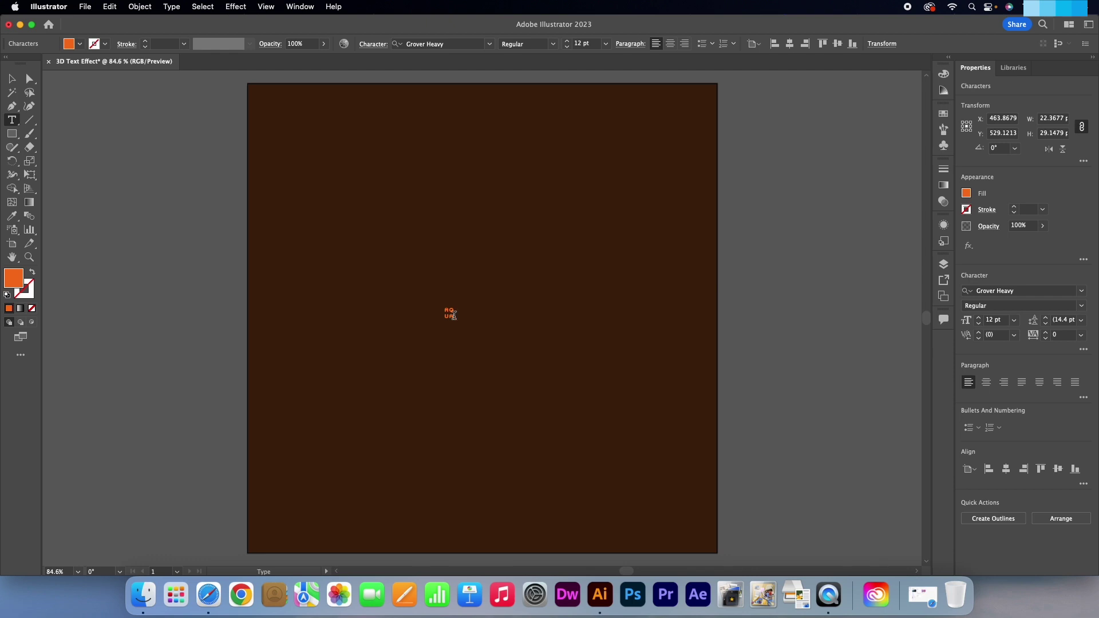
- Enlarge the whole AQUA text to a font size of 200 pt, and increase it to 300 pt
double_click(451, 315)
click(980, 322)
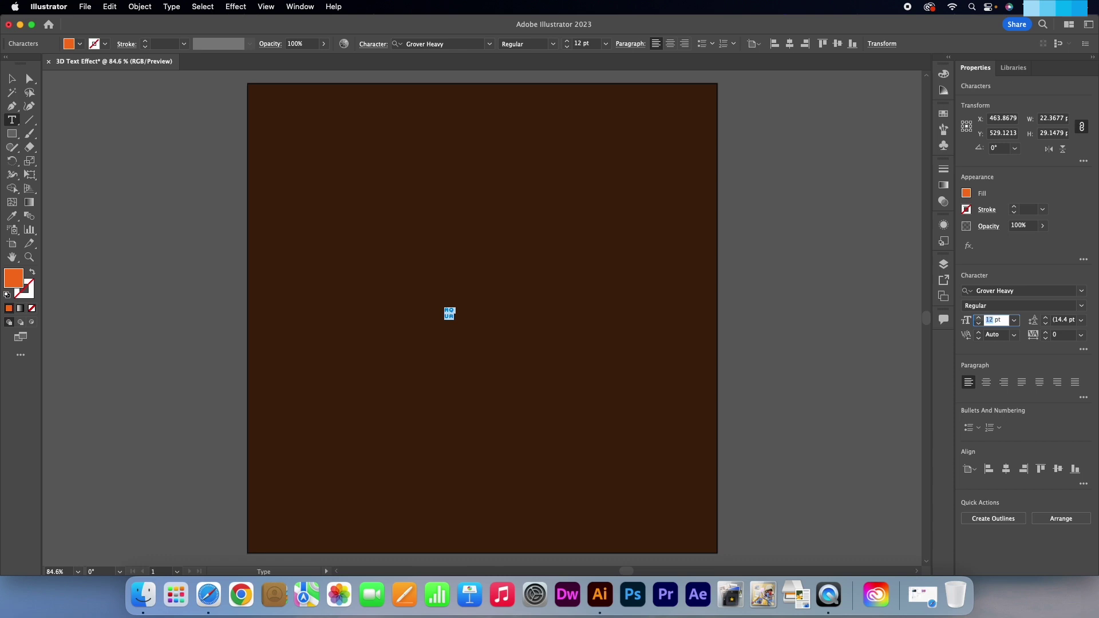
text(200)
key(Return)
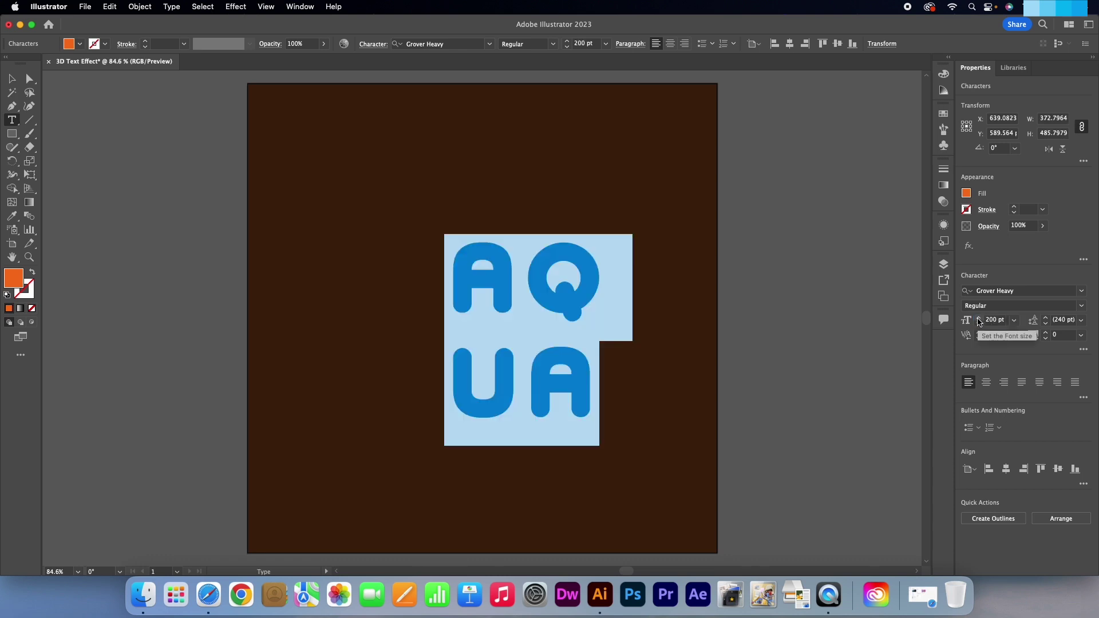
click(980, 321)
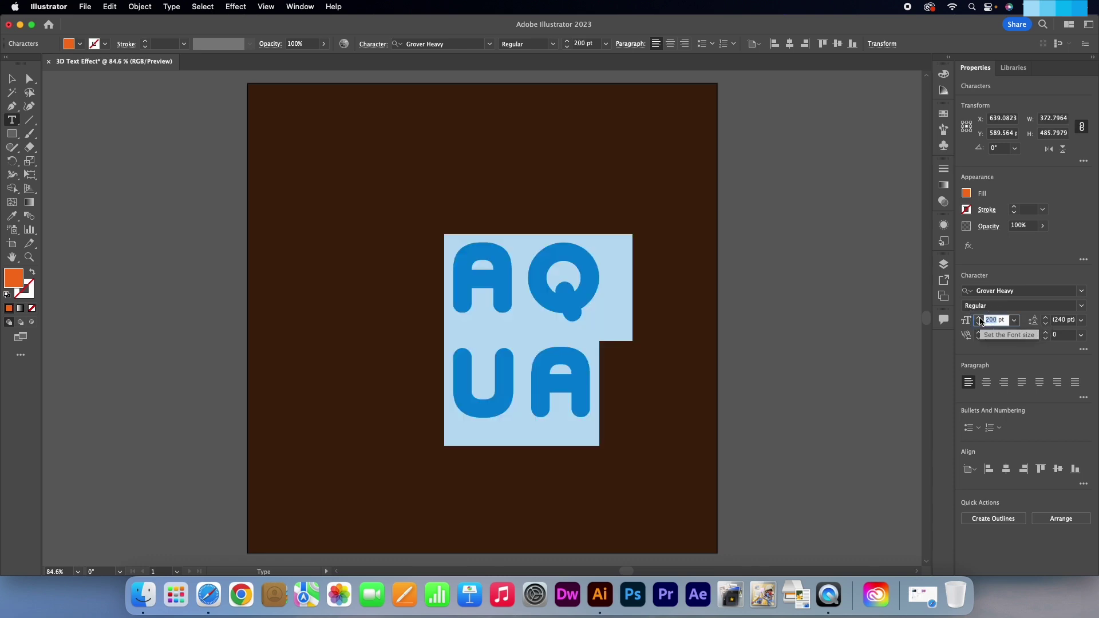
text(300)
key(Return)
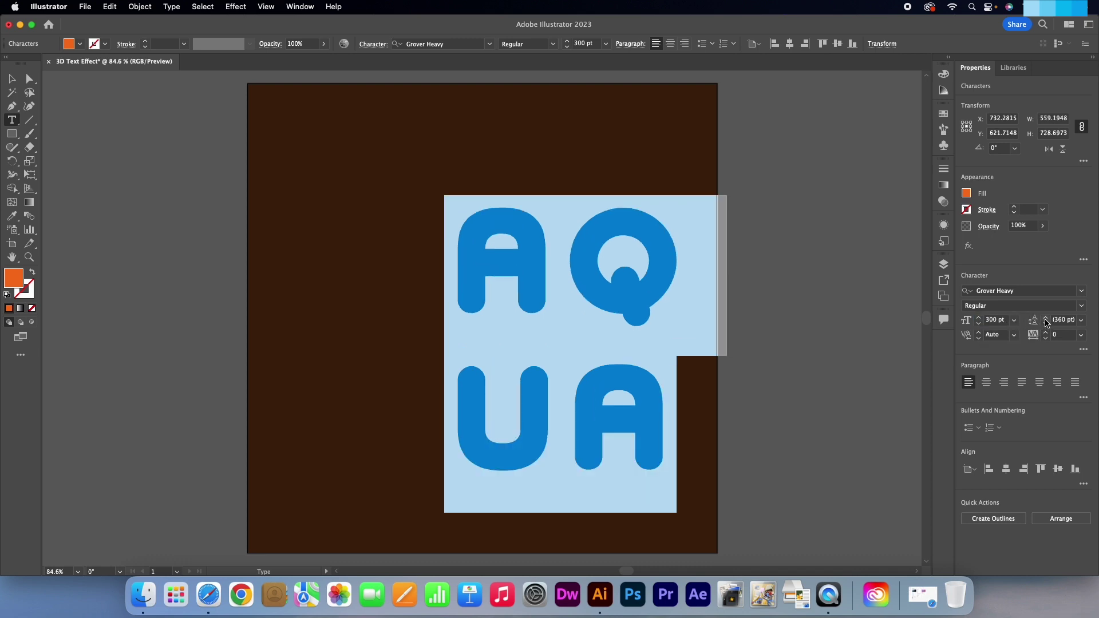
- Adjust the leading between the two lines of the AQUA text to 312 pt and finish editing the text
click(1047, 318)
click(1046, 319)
click(1047, 319)
click(1047, 318)
click(1046, 318)
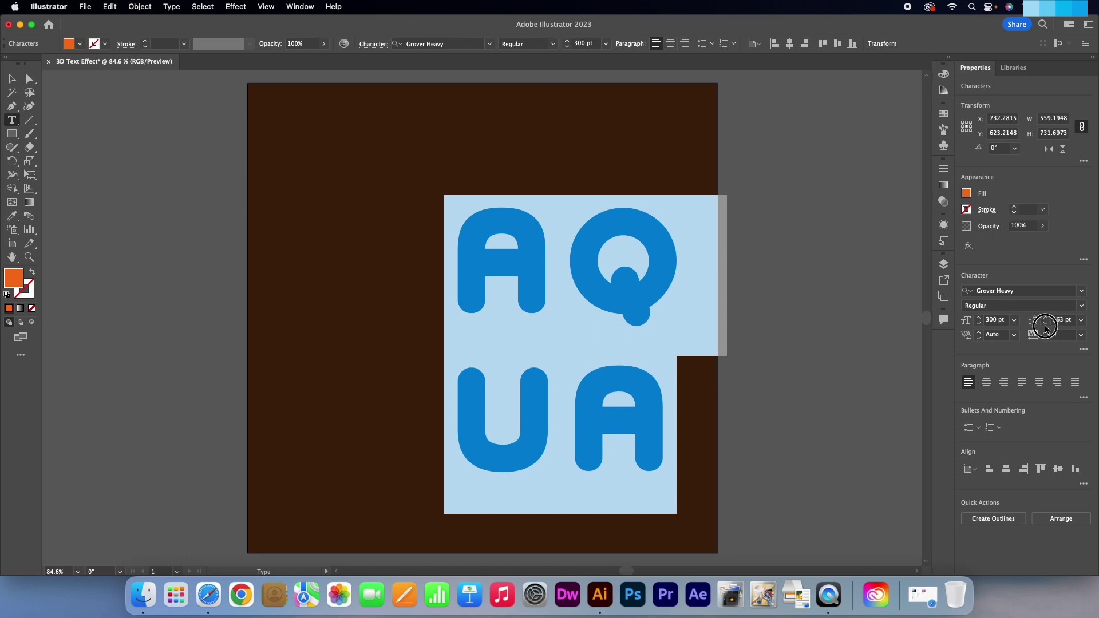
click(1046, 318)
drag(1047, 325, 1047, 325)
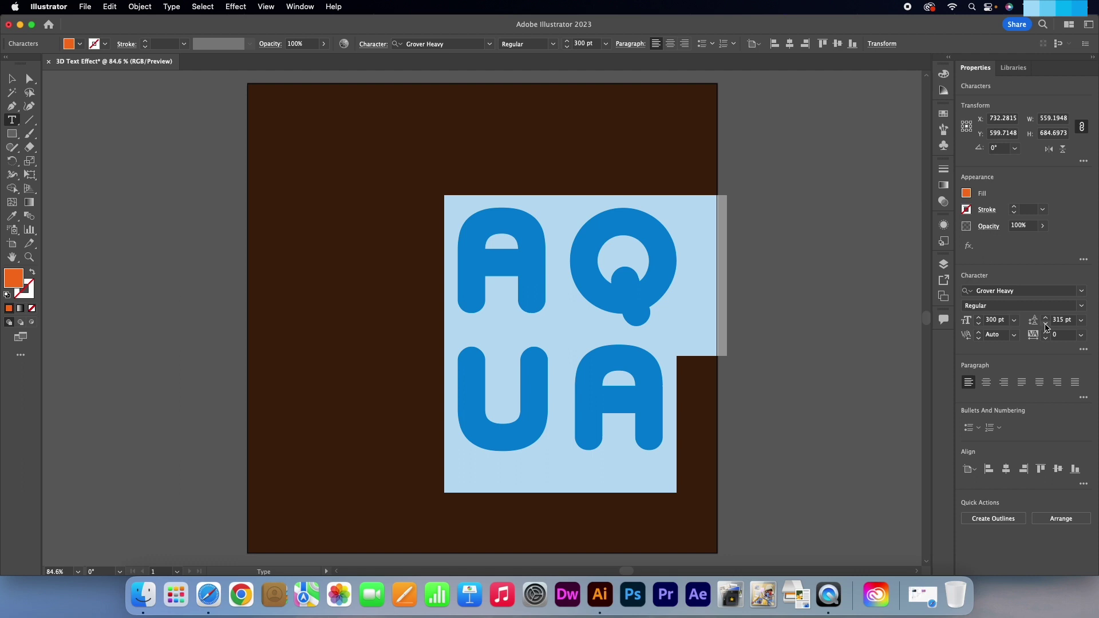
click(1047, 326)
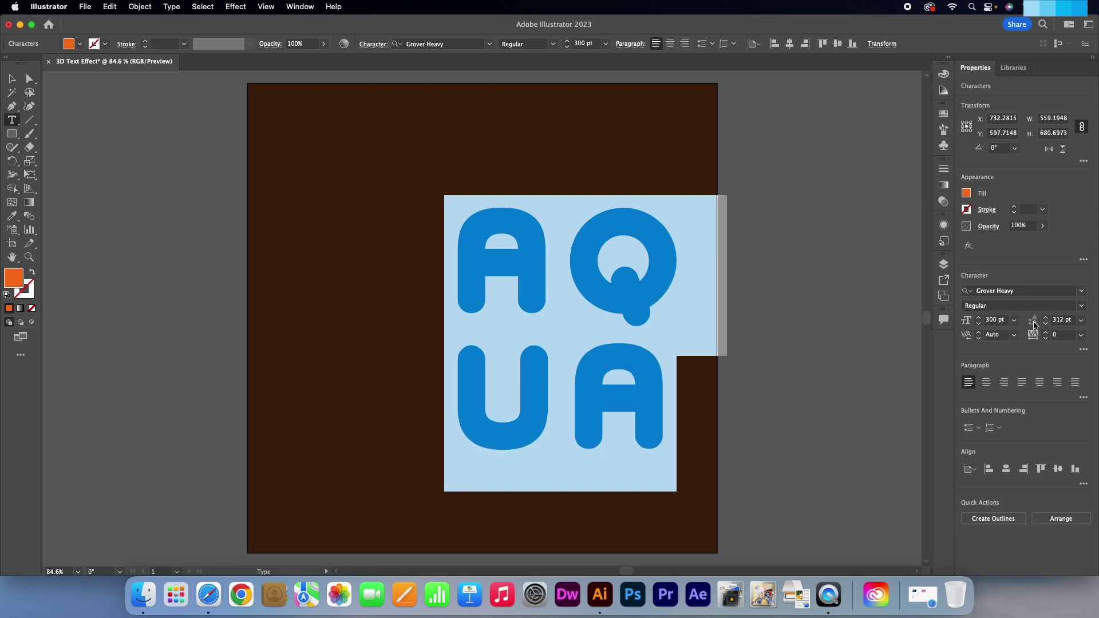
key(Escape)
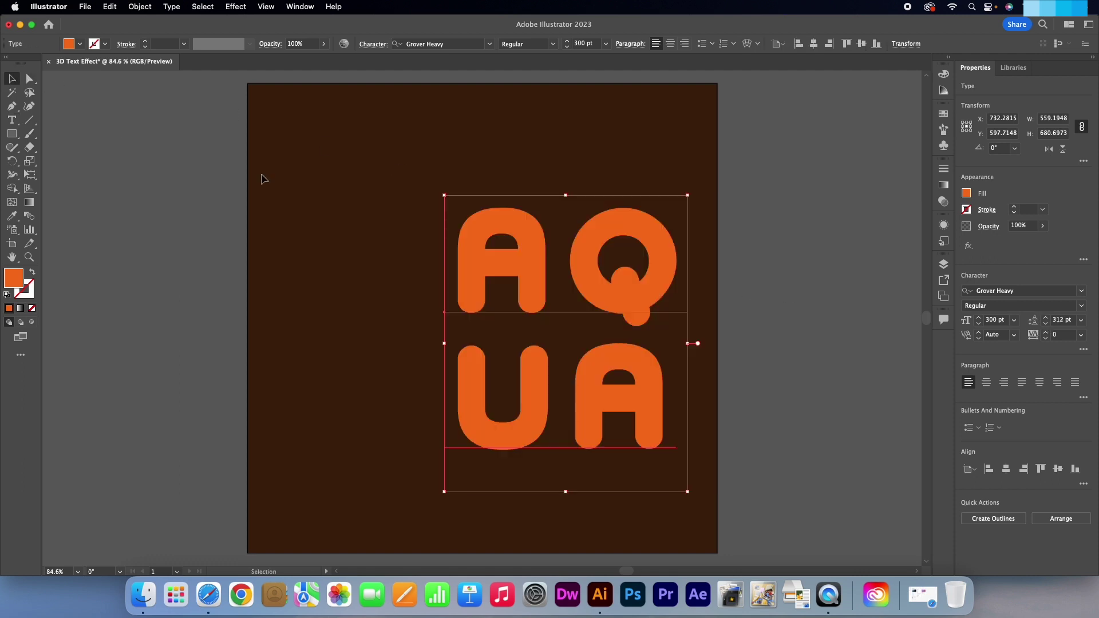
- Move the AQUA text toward the middle of the artboard and centre it horizontally and vertically
drag(539, 286, 460, 273)
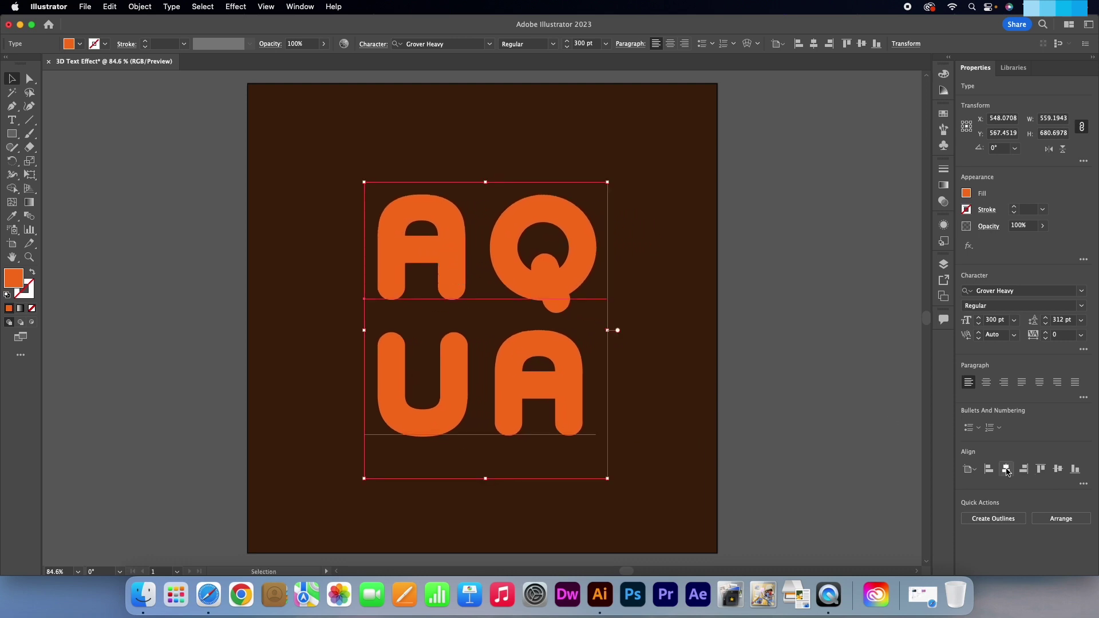
click(1006, 469)
click(1057, 468)
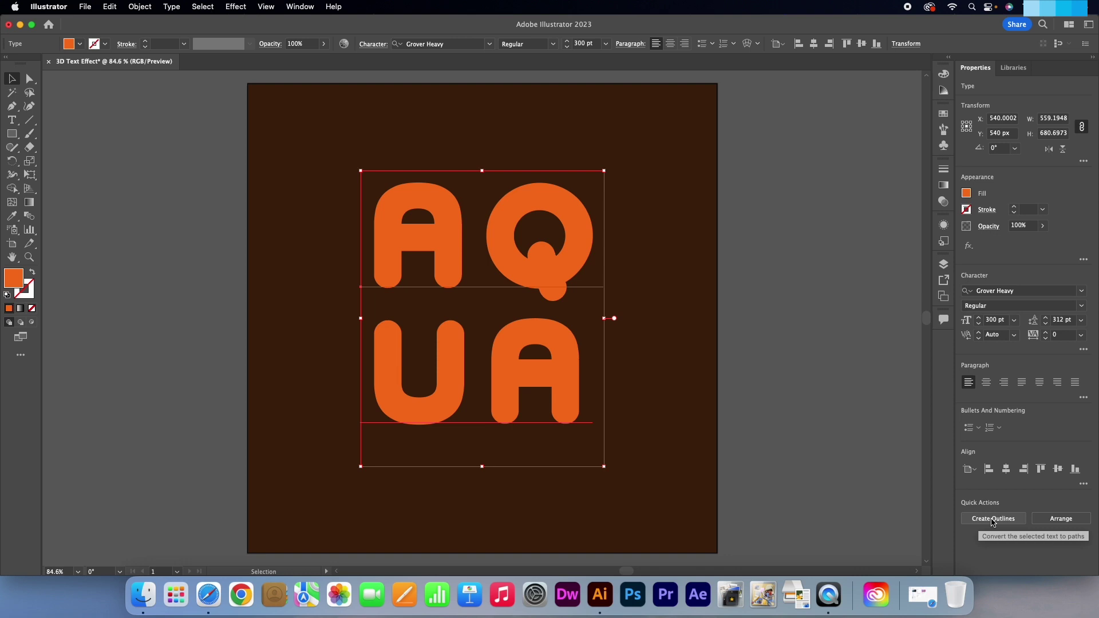
- Convert the AQUA text to outlines
click(992, 519)
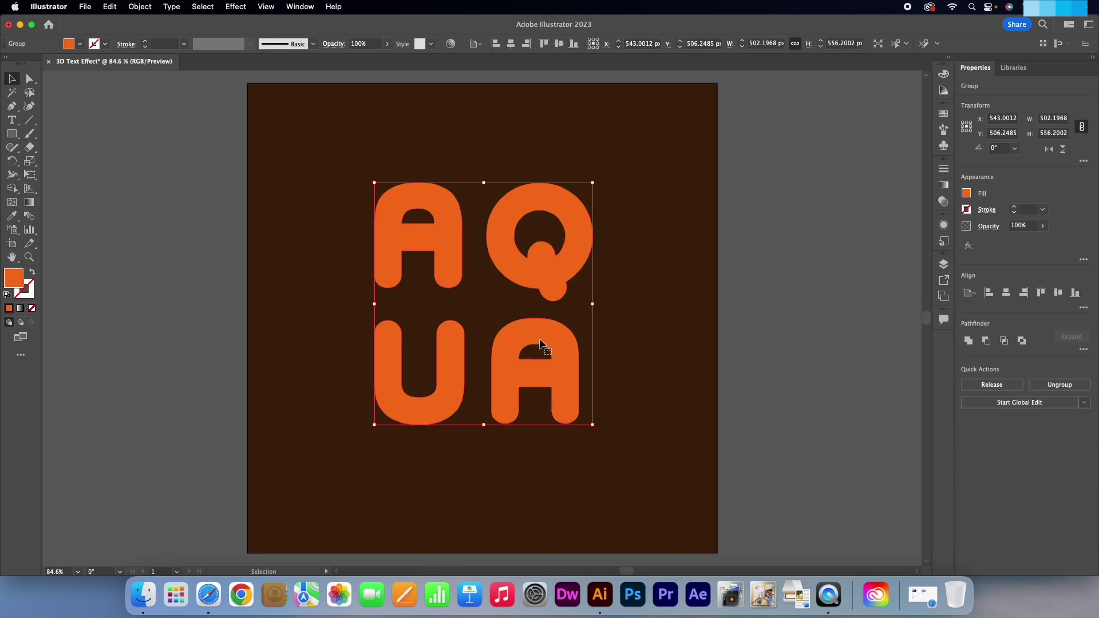
click(172, 8)
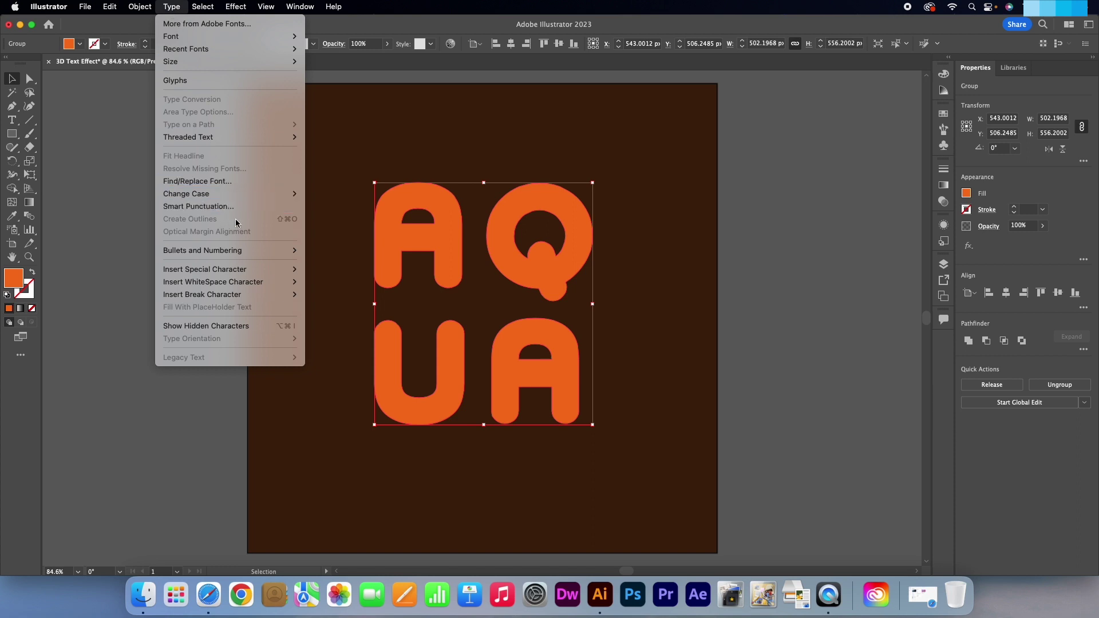
- Apply the Inflate 3D type to the outlined AQUA text, with the 3D and Materials settings placed beside the artboard
click(110, 285)
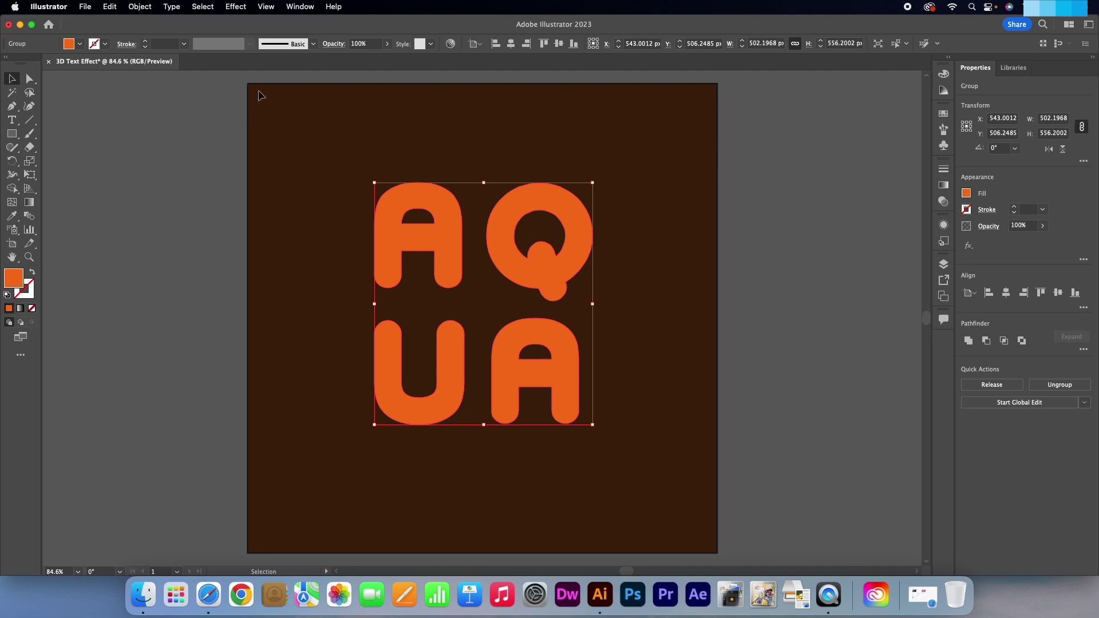
click(301, 7)
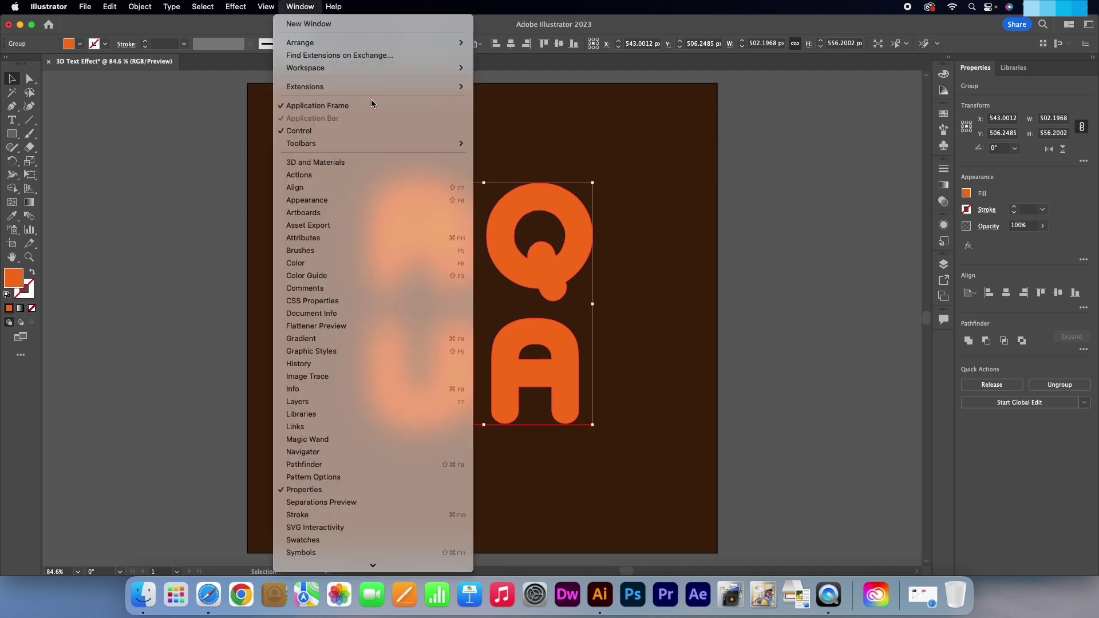
click(399, 162)
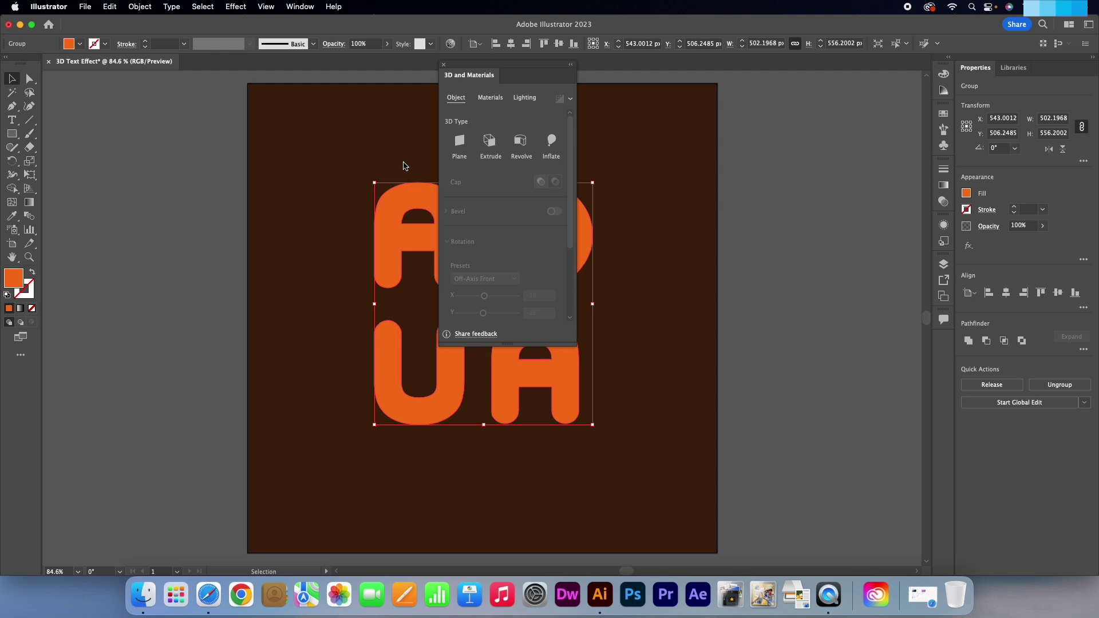
drag(515, 71, 825, 157)
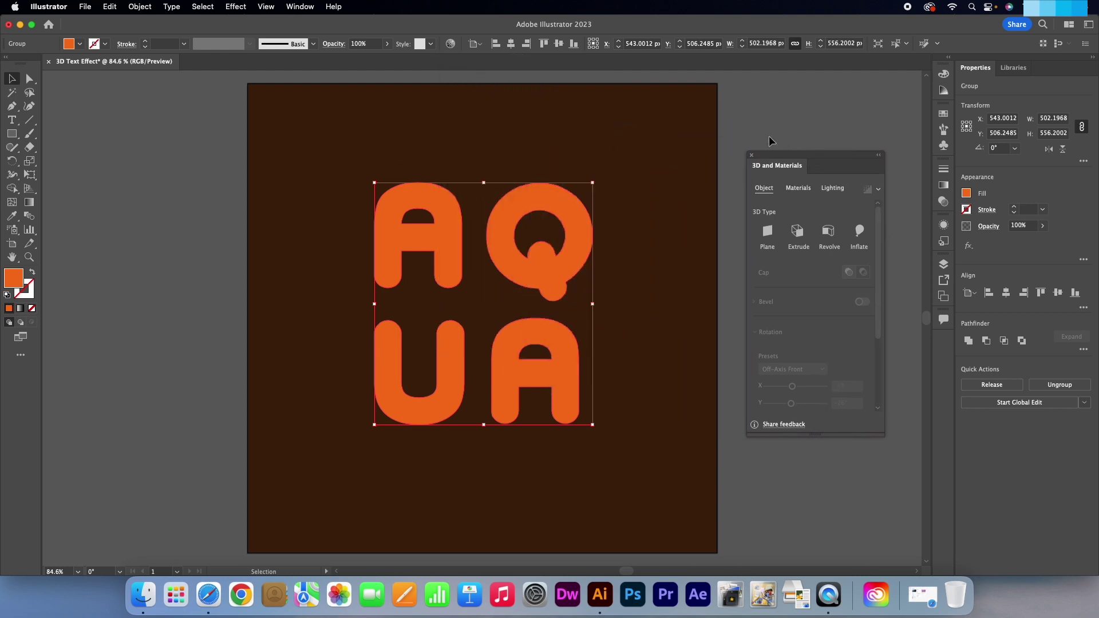
click(860, 232)
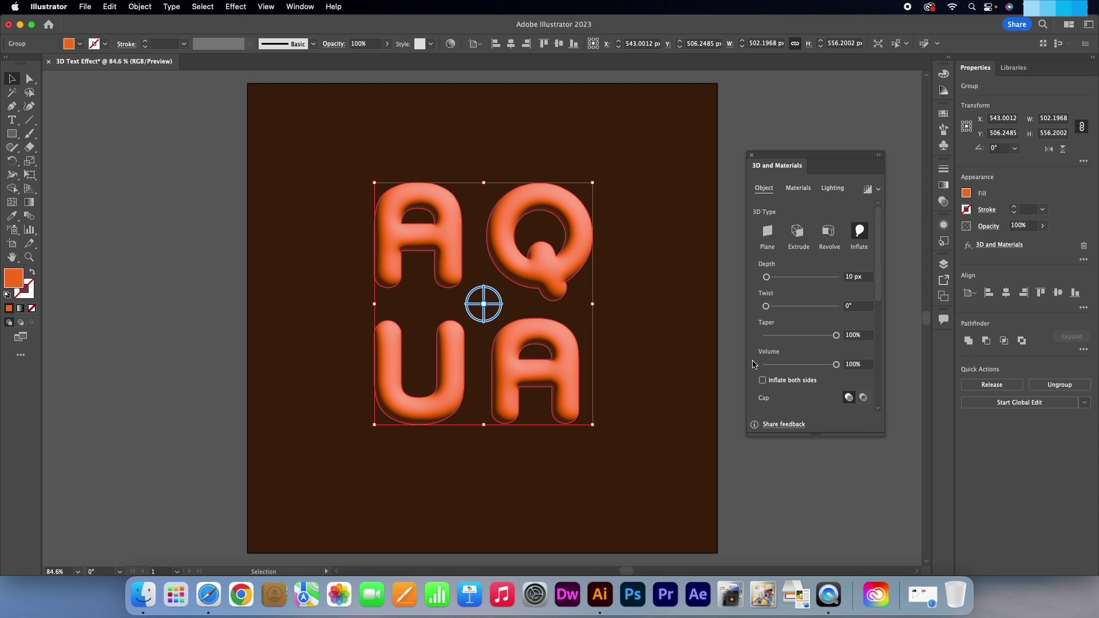
- Try rotating the inflated text to about -1° on X and -138° on Y, and switch inflating both sides on and off again
scroll(753, 365, down, 10)
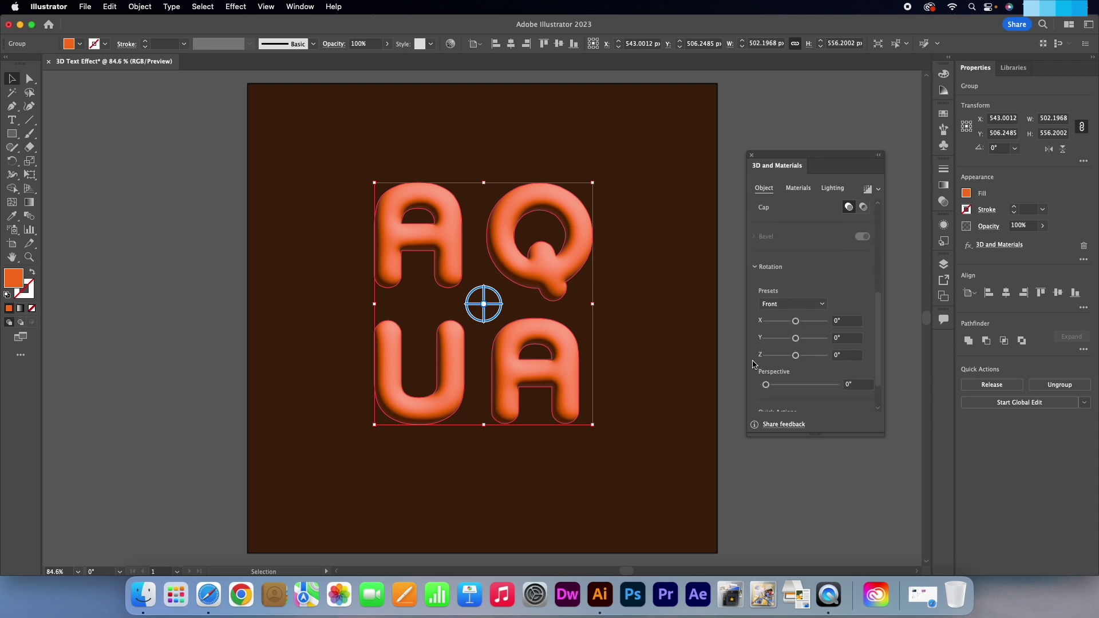
drag(796, 322, 774, 340)
scroll(785, 272, up, 4)
click(763, 296)
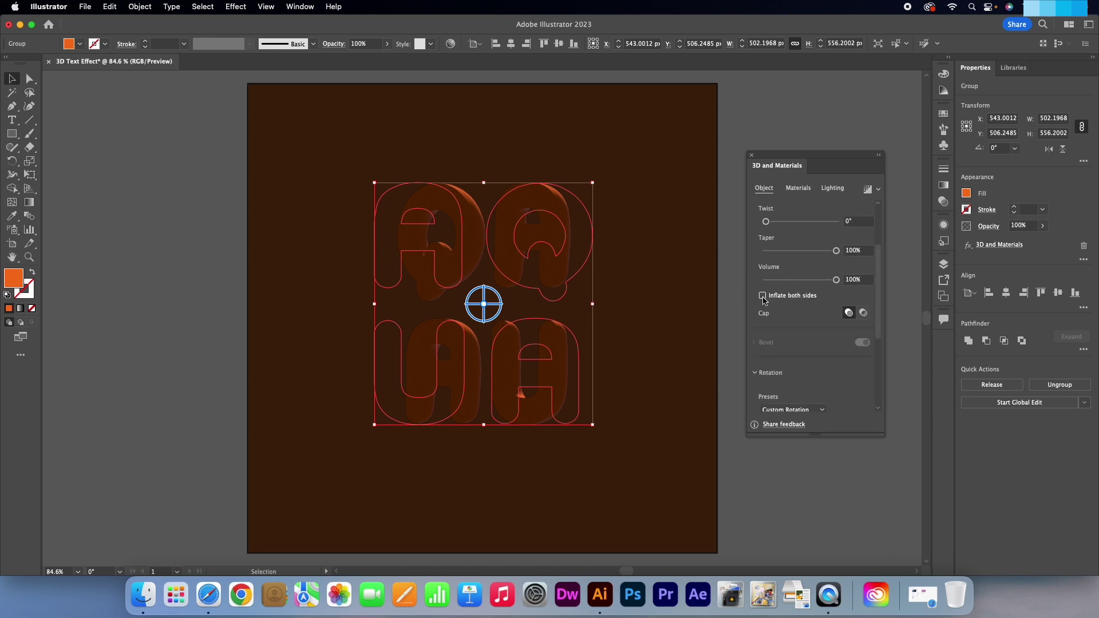
click(687, 371)
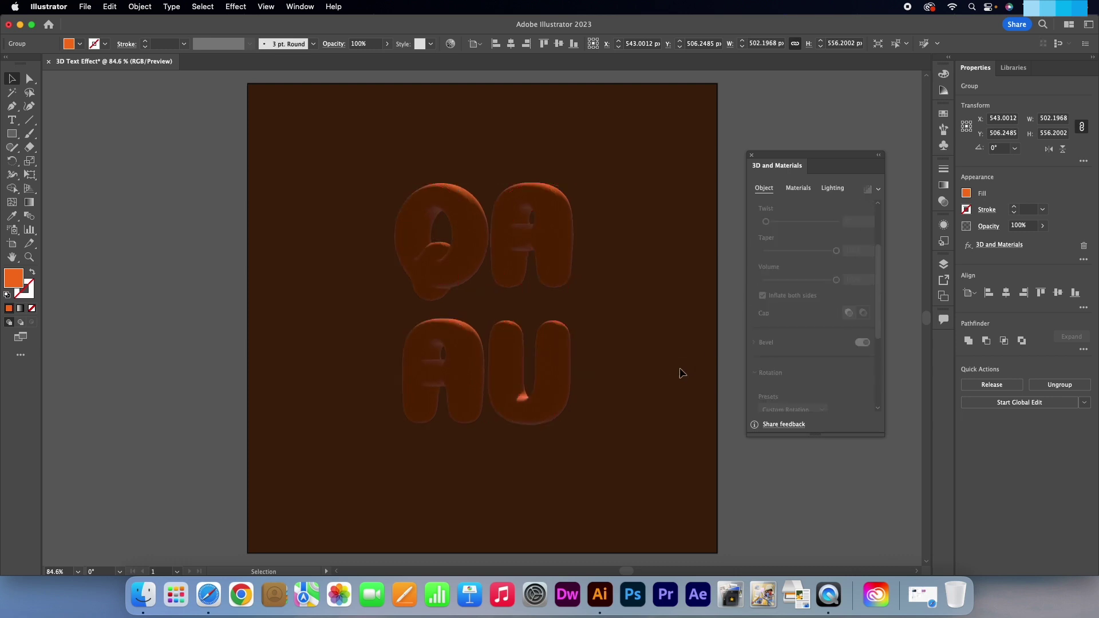
scroll(812, 337, down, 5)
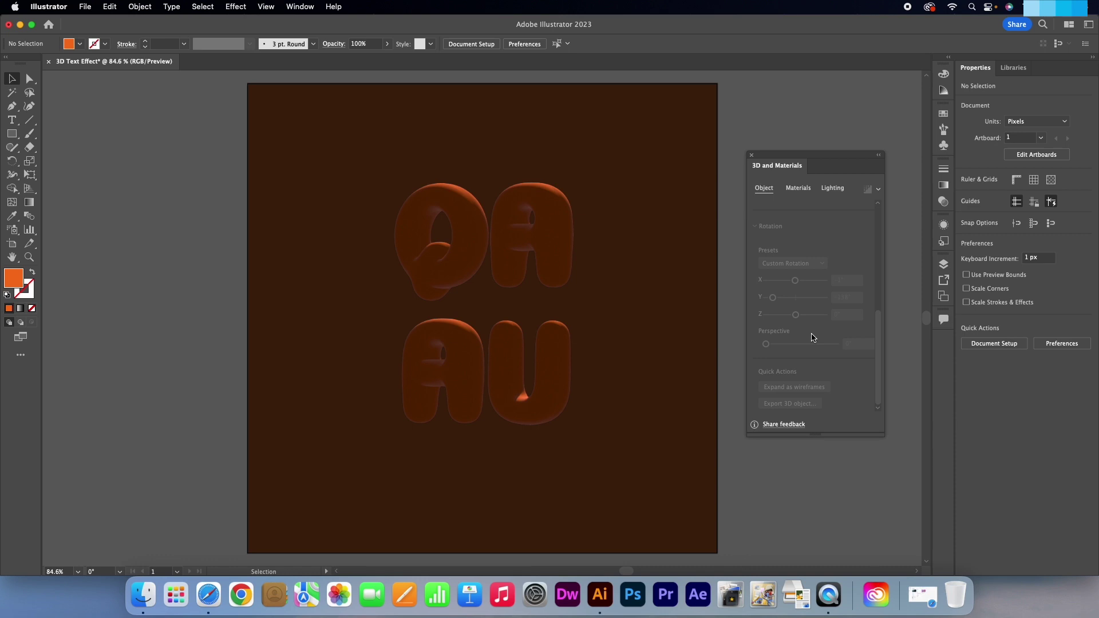
scroll(813, 337, up, 3)
click(538, 344)
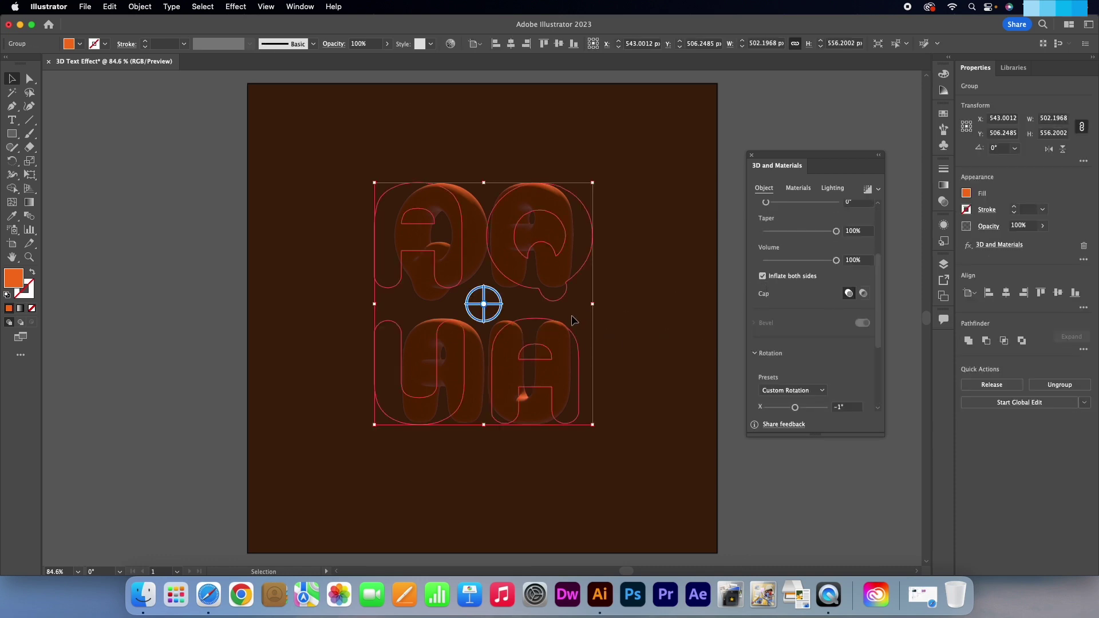
click(763, 276)
- Set the inflated text's rotation to 0° on the Y axis and -5° on the X axis
scroll(800, 306, down, 2)
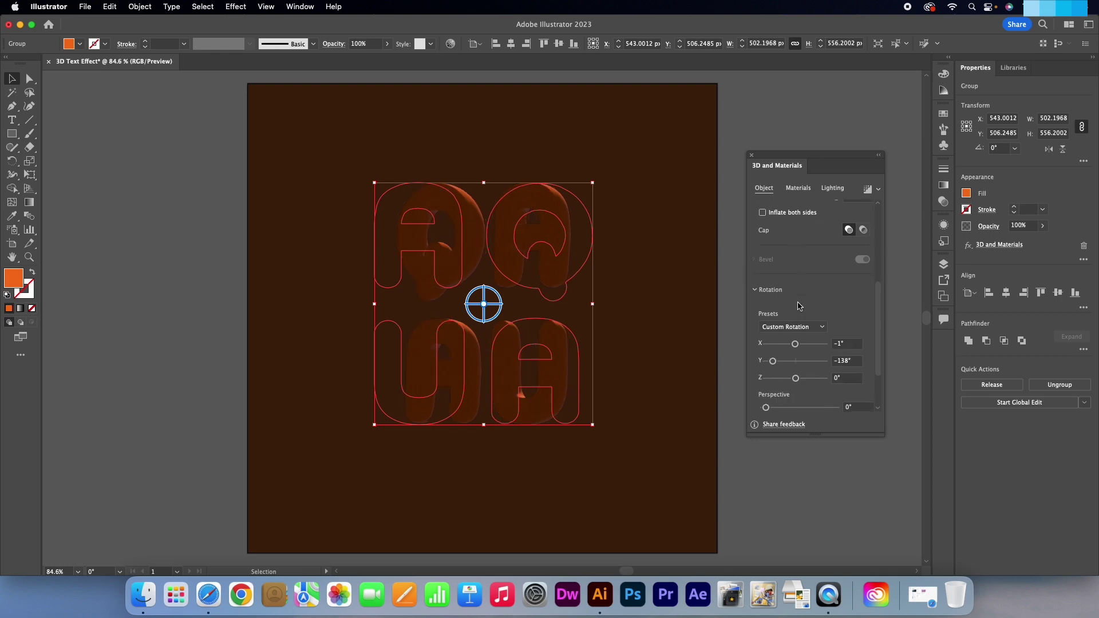
scroll(799, 307, down, 1)
click(848, 319)
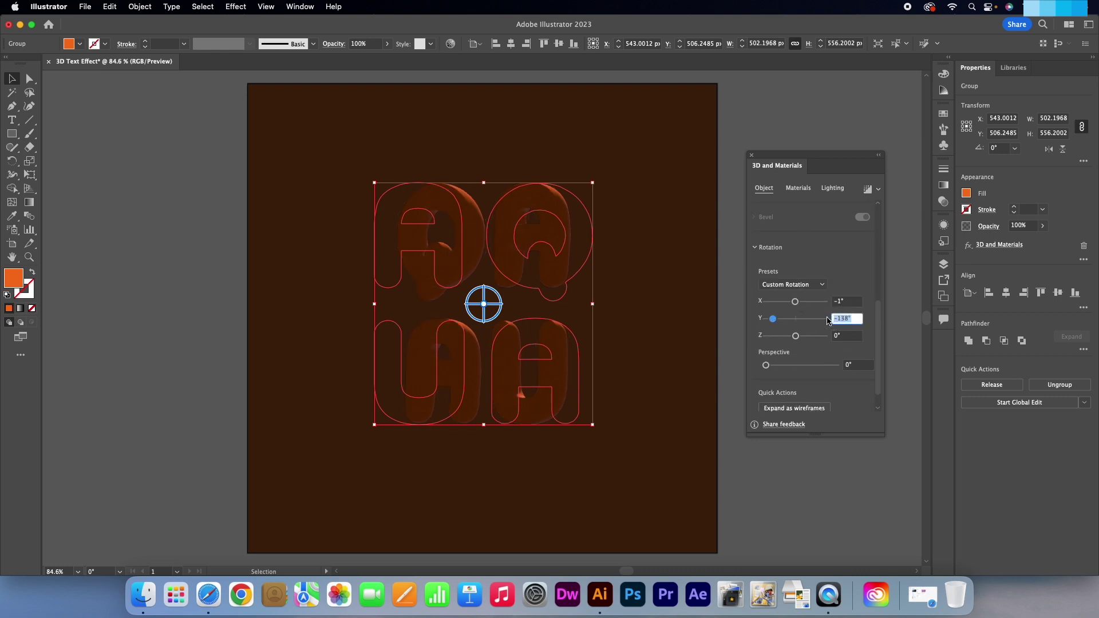
text(0)
key(Return)
click(835, 303)
text(0)
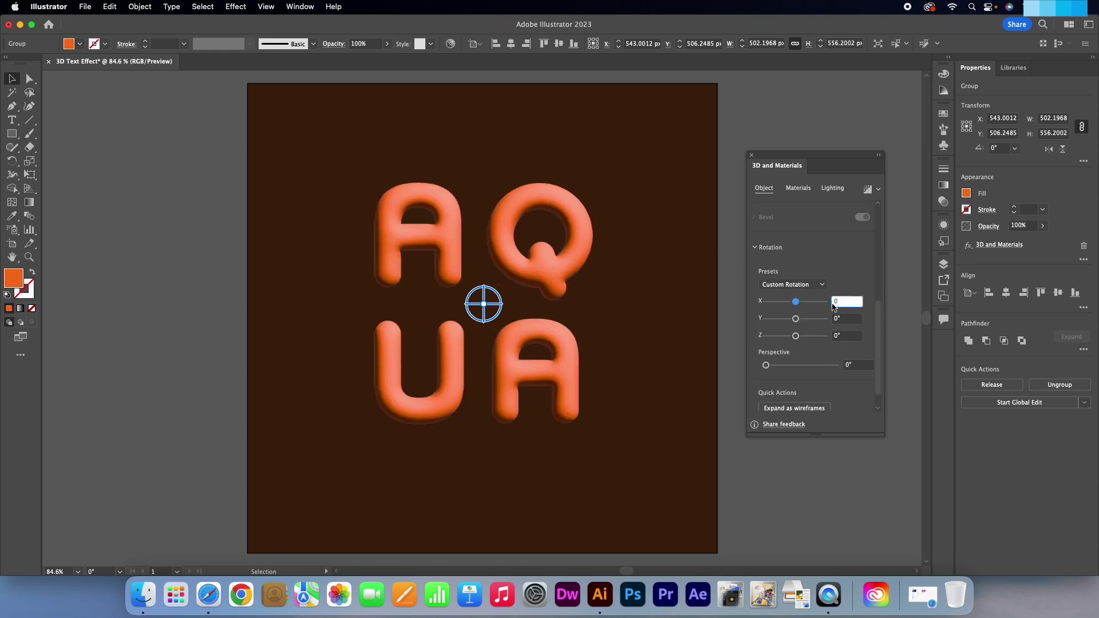
text(-5)
key(Return)
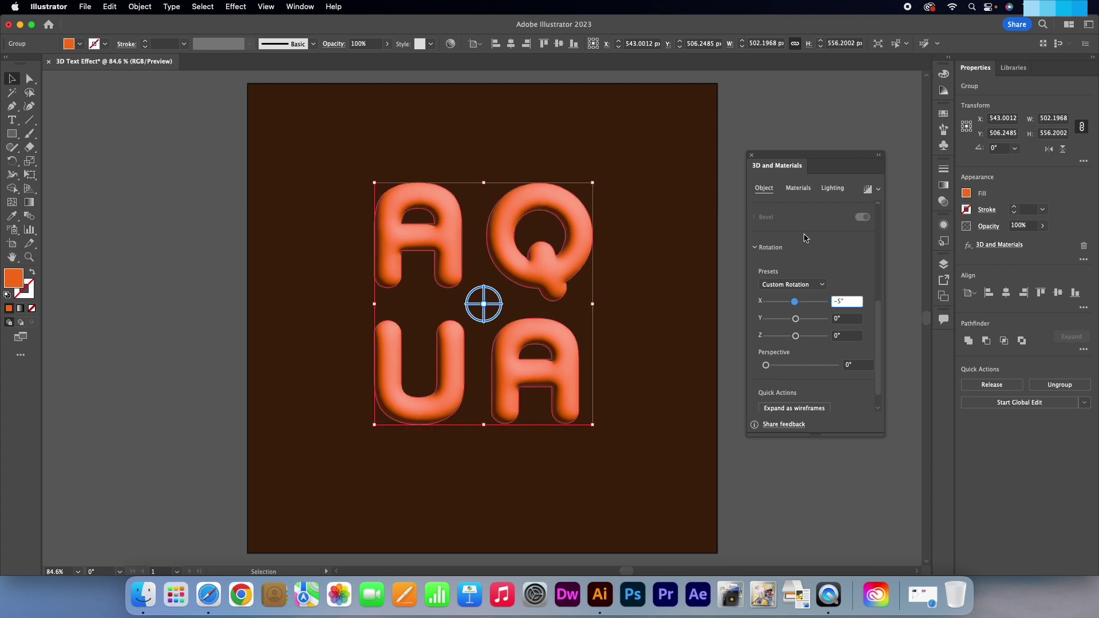
- Set the Metallic value of the text's default material to 0.3
click(801, 189)
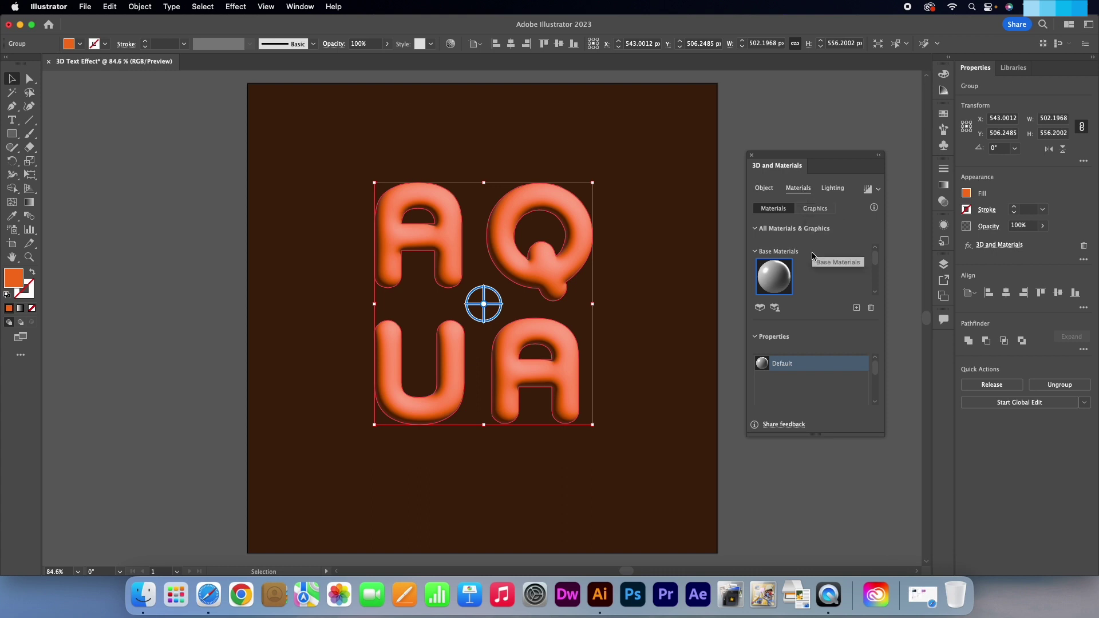
drag(876, 259, 875, 285)
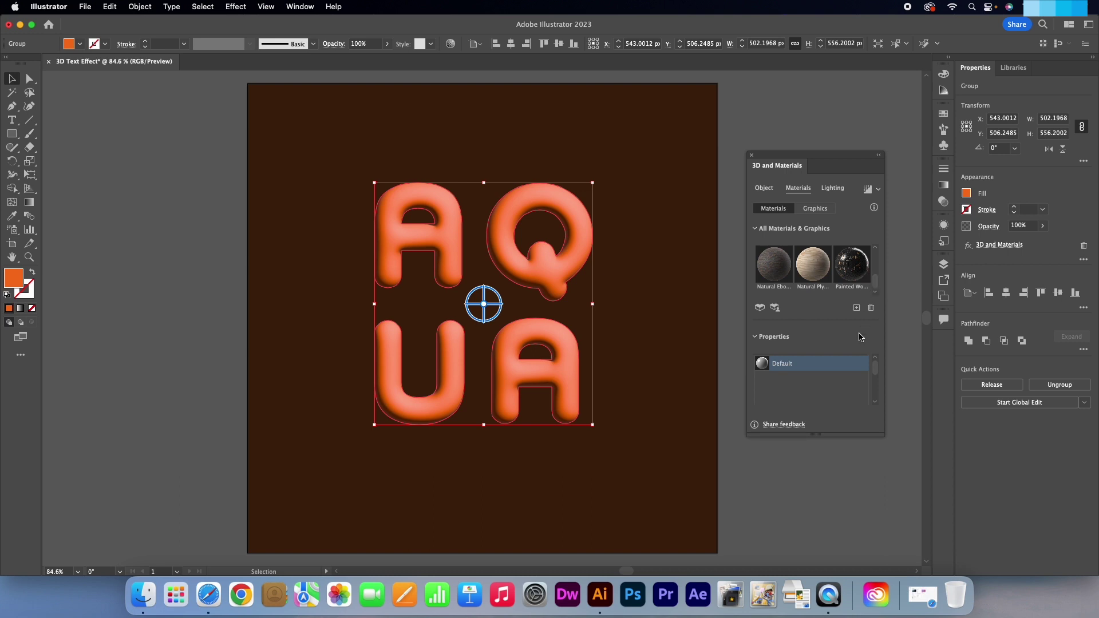
drag(874, 366, 871, 396)
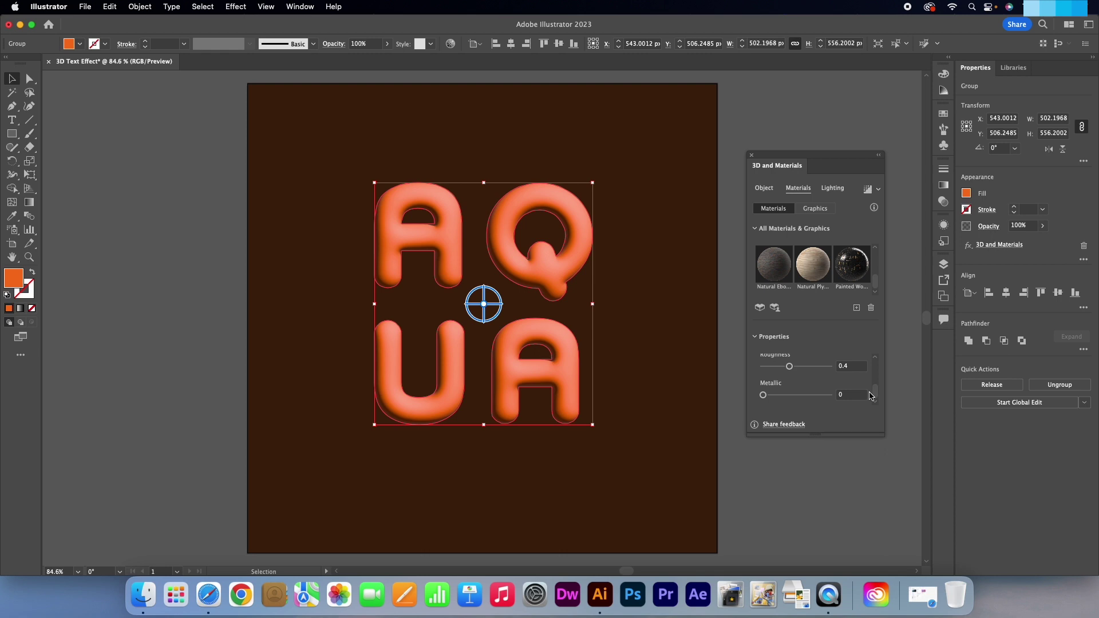
drag(763, 395, 785, 398)
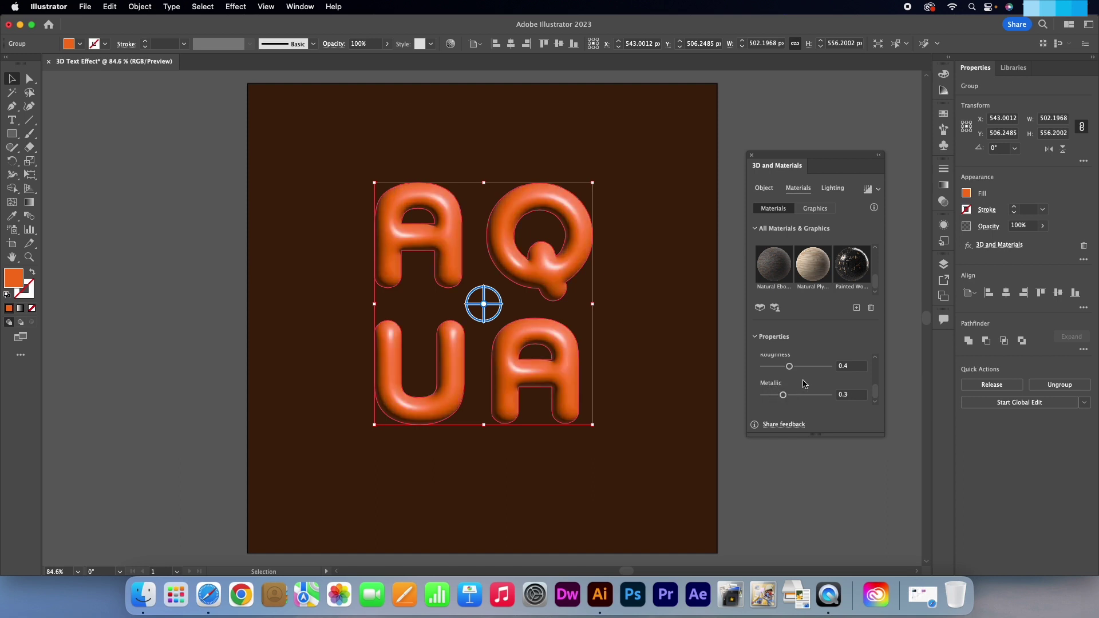
- Try the Diffuse, Top Left and Right lighting presets and a centred light, and return to the Standard preset
click(830, 190)
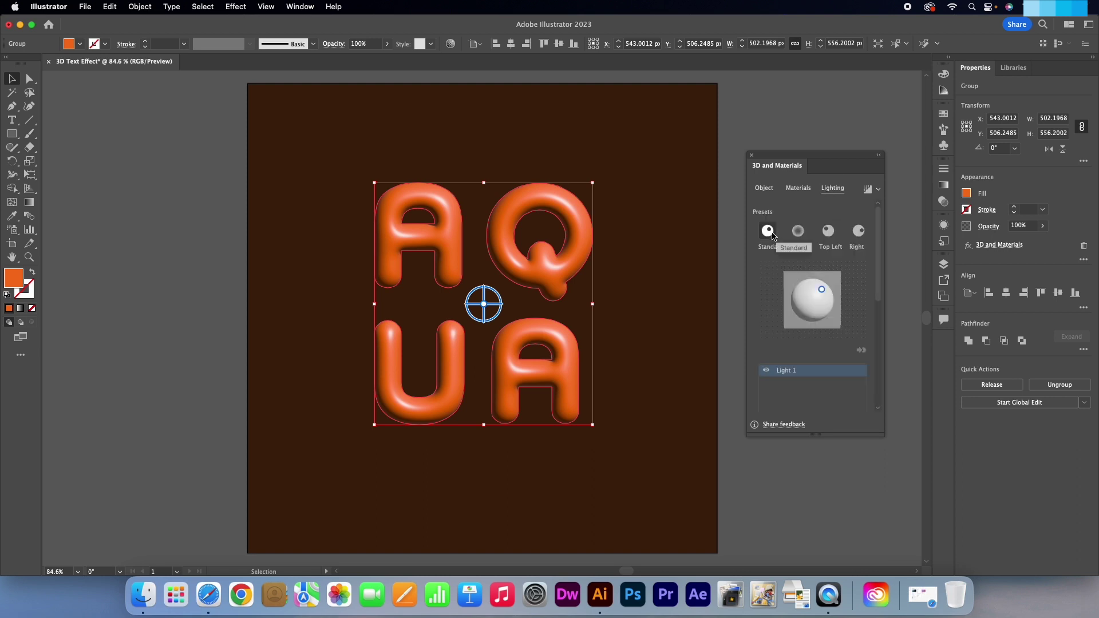
click(799, 232)
click(828, 231)
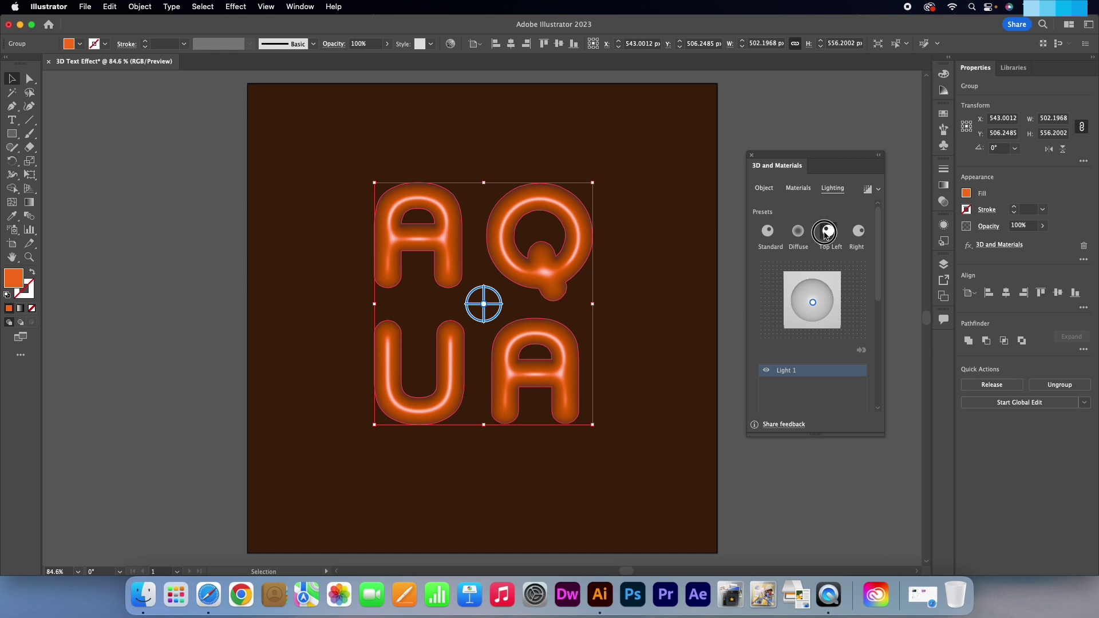
click(857, 233)
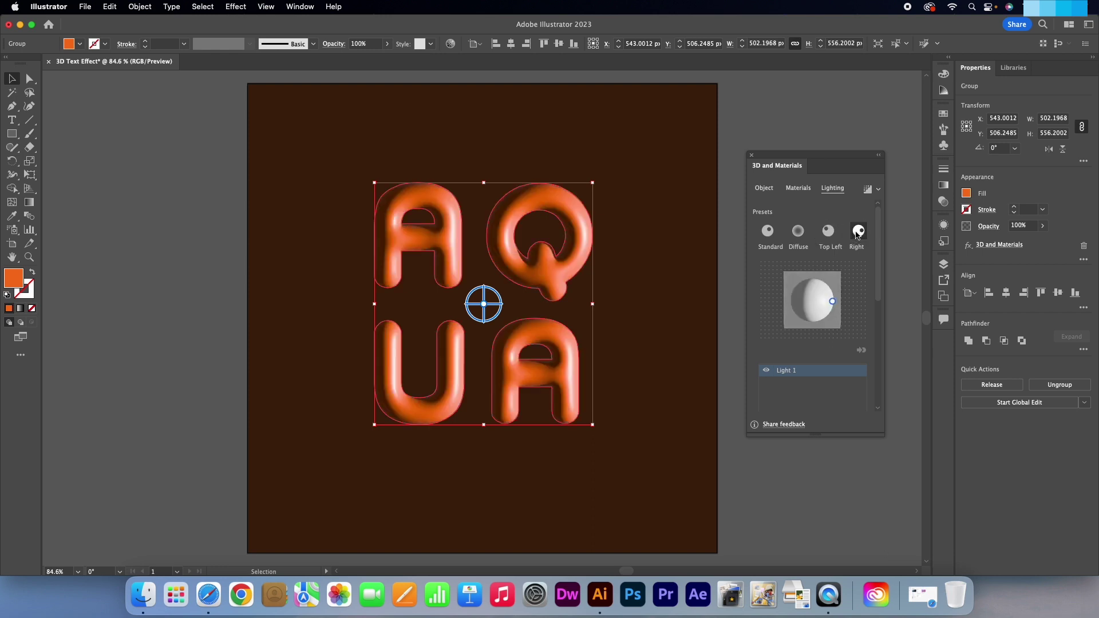
click(767, 231)
drag(822, 290, 810, 298)
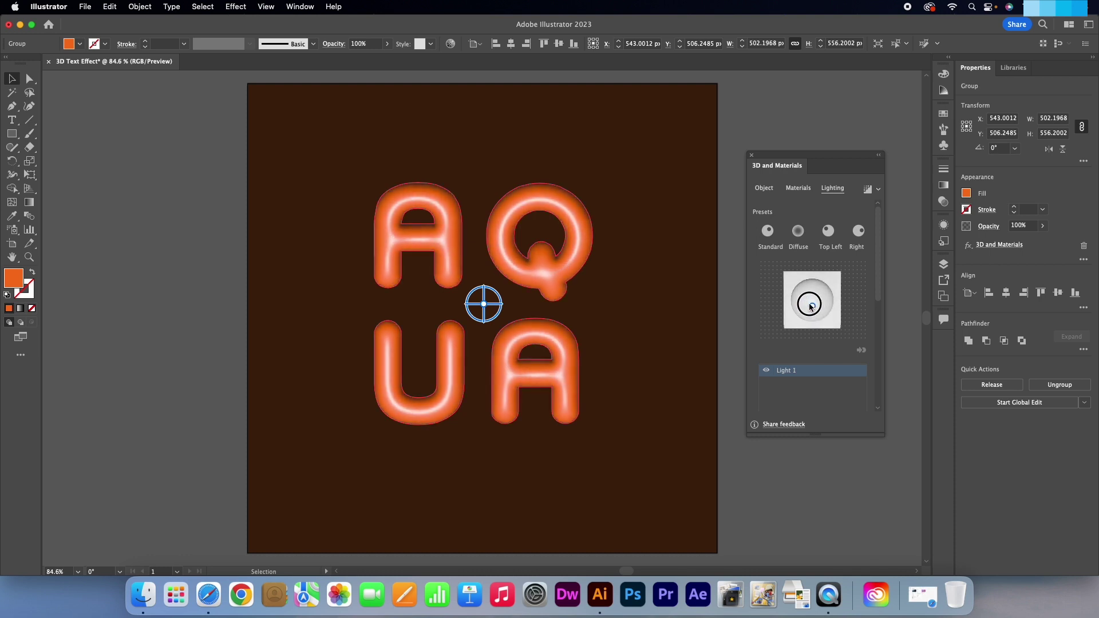
click(770, 230)
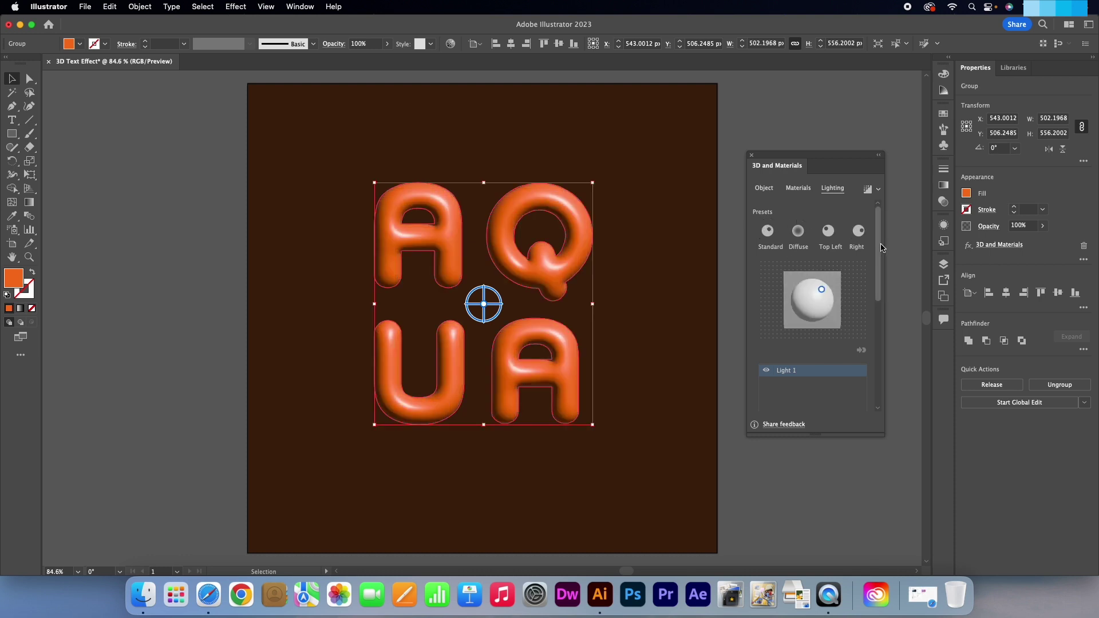
drag(877, 237, 876, 354)
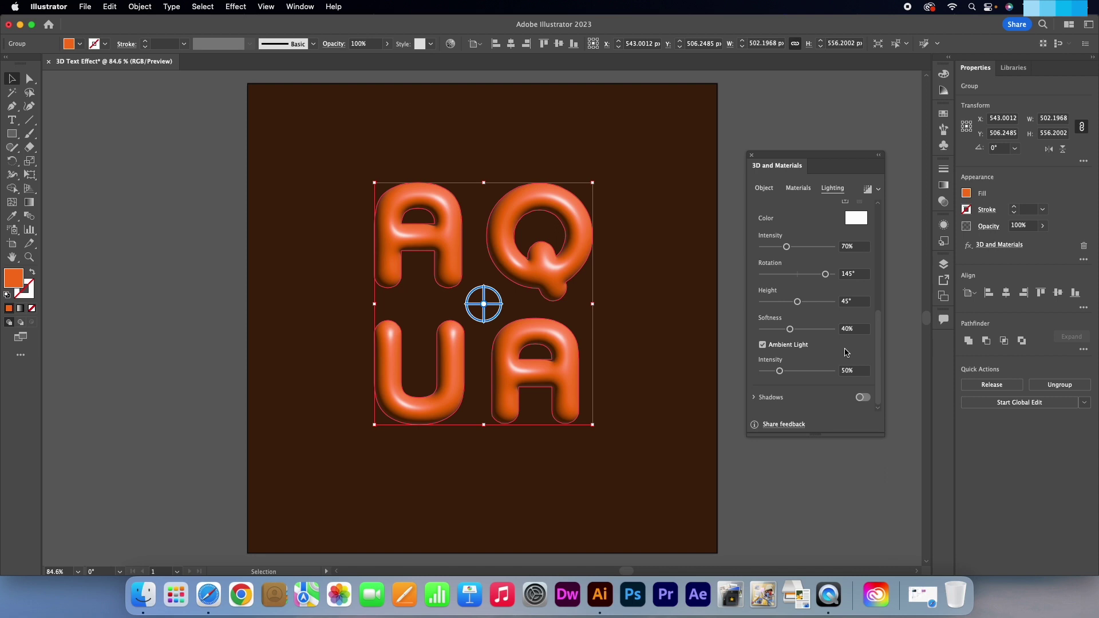
- Turn on ray tracing at High quality and set the document raster effects resolution to High (300 ppi)
click(879, 190)
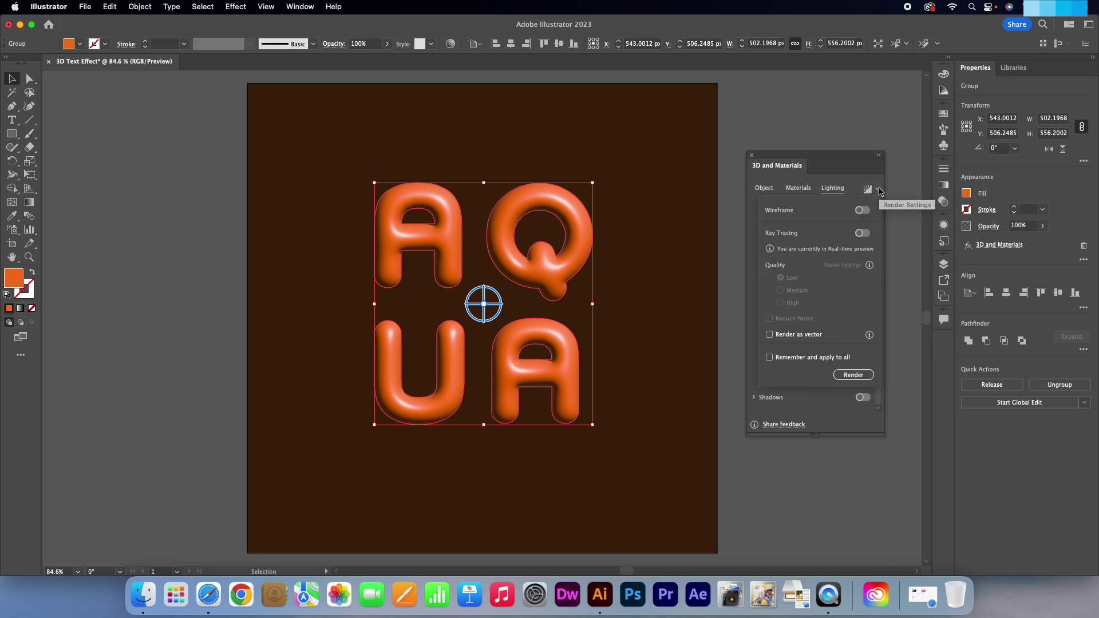
click(863, 234)
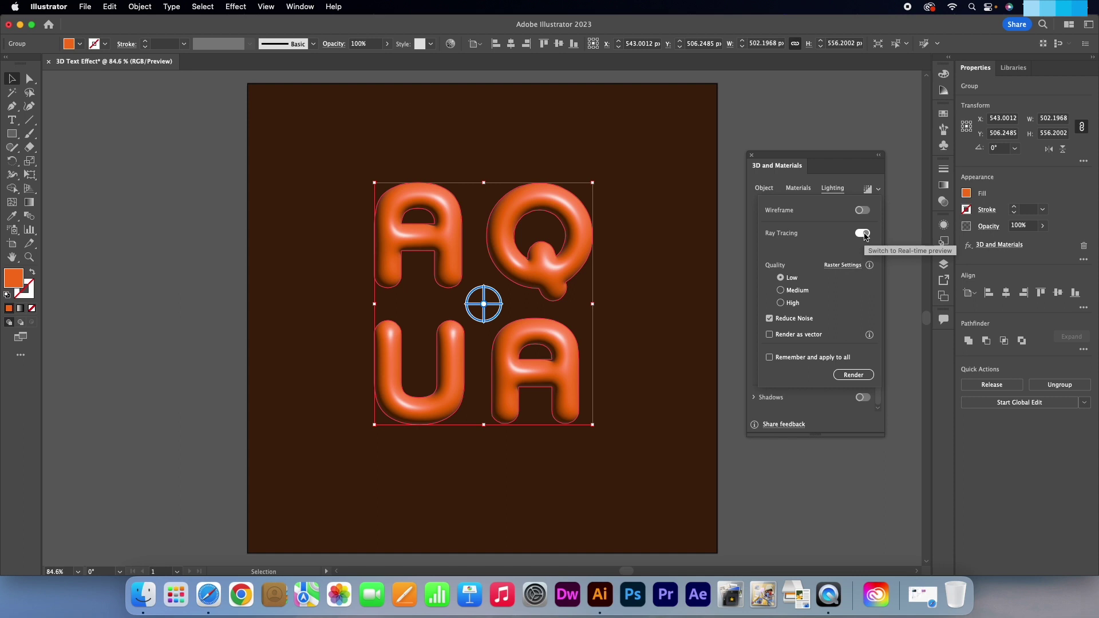
click(782, 303)
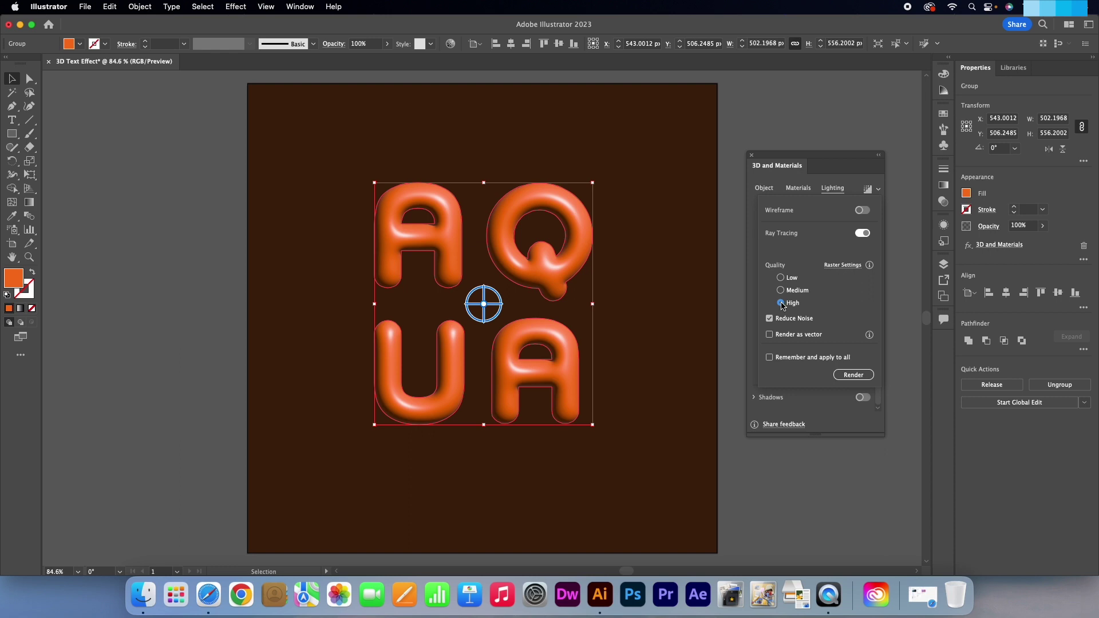
click(841, 267)
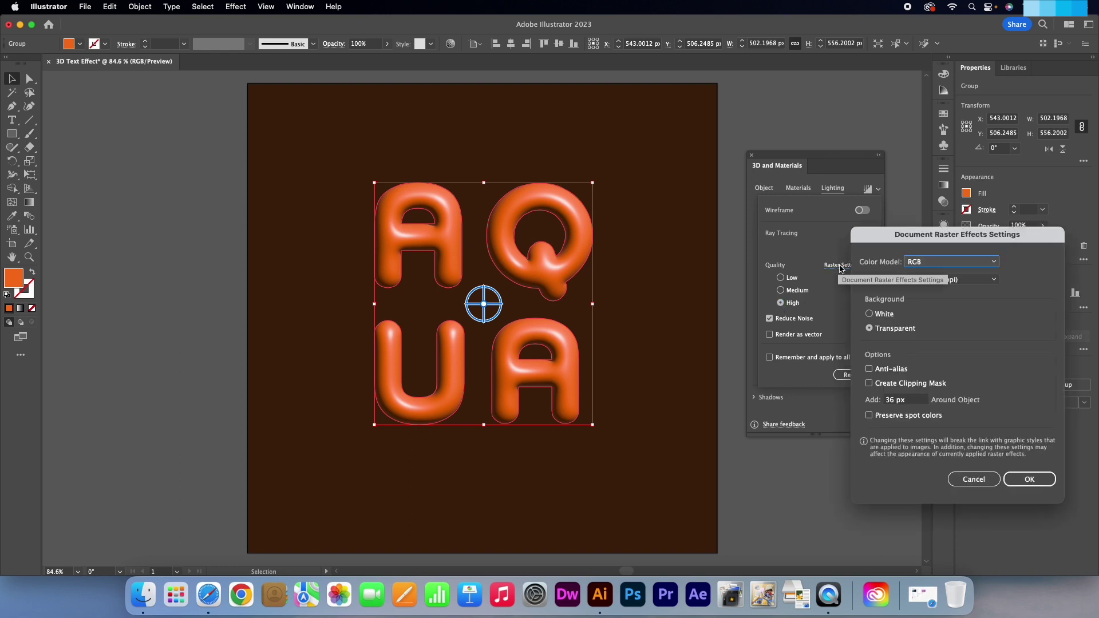
click(928, 283)
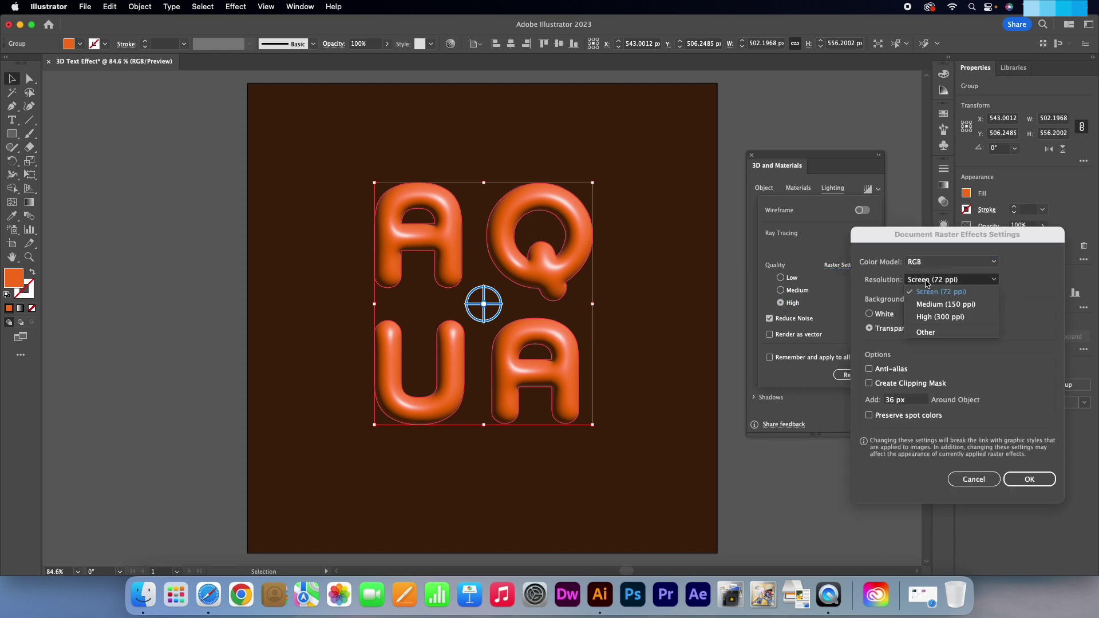
click(938, 317)
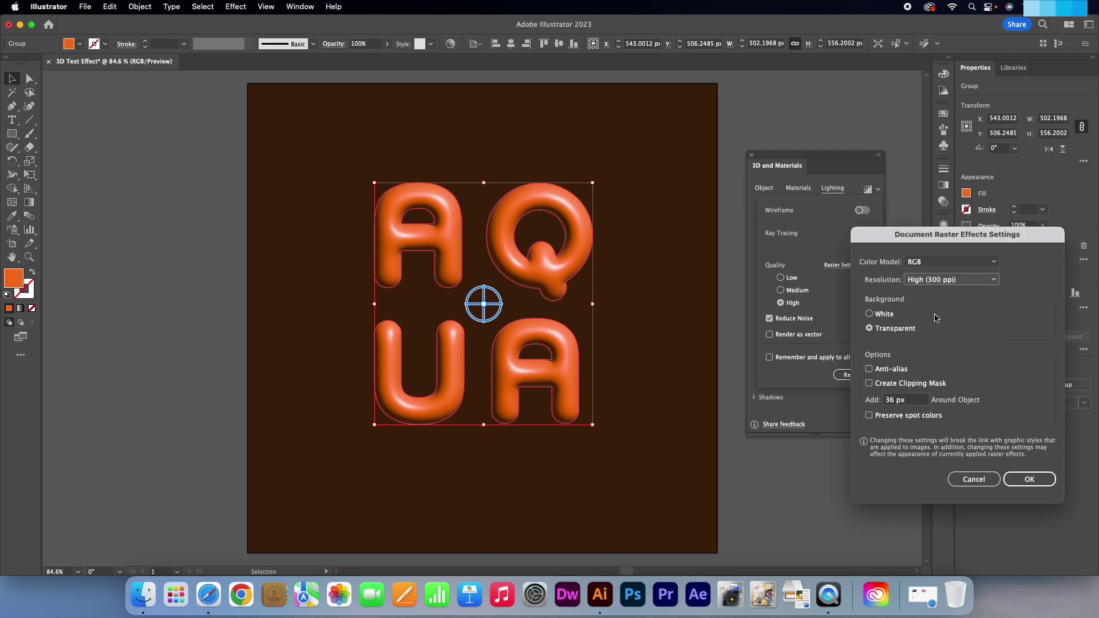
click(1021, 477)
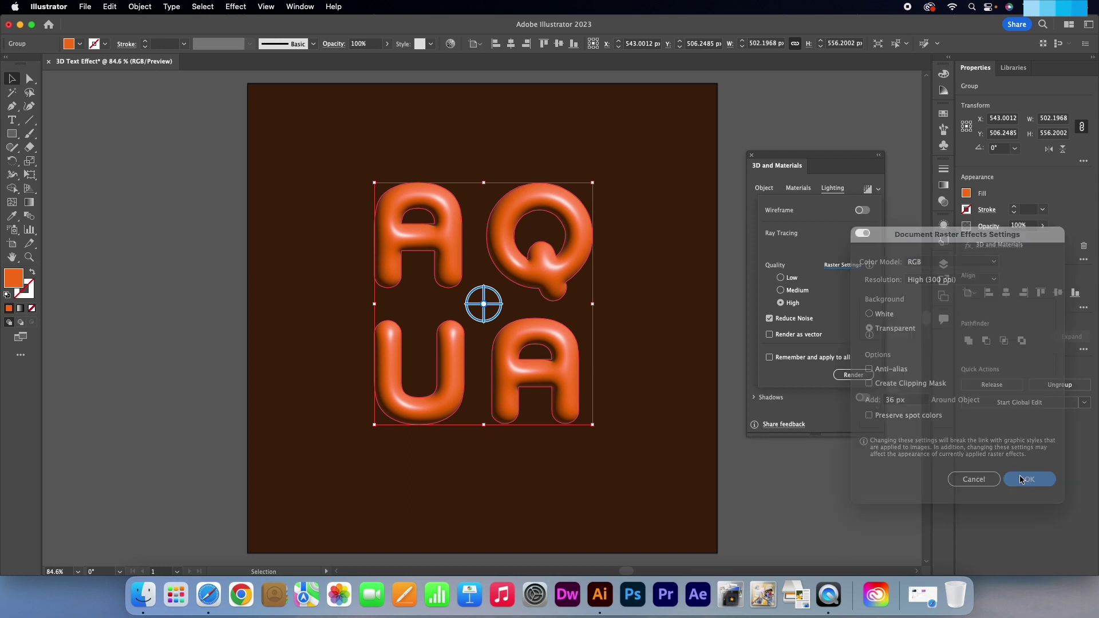
- Render the 3D AQUA text, and close the 3D and Materials settings with the text deselected
click(853, 375)
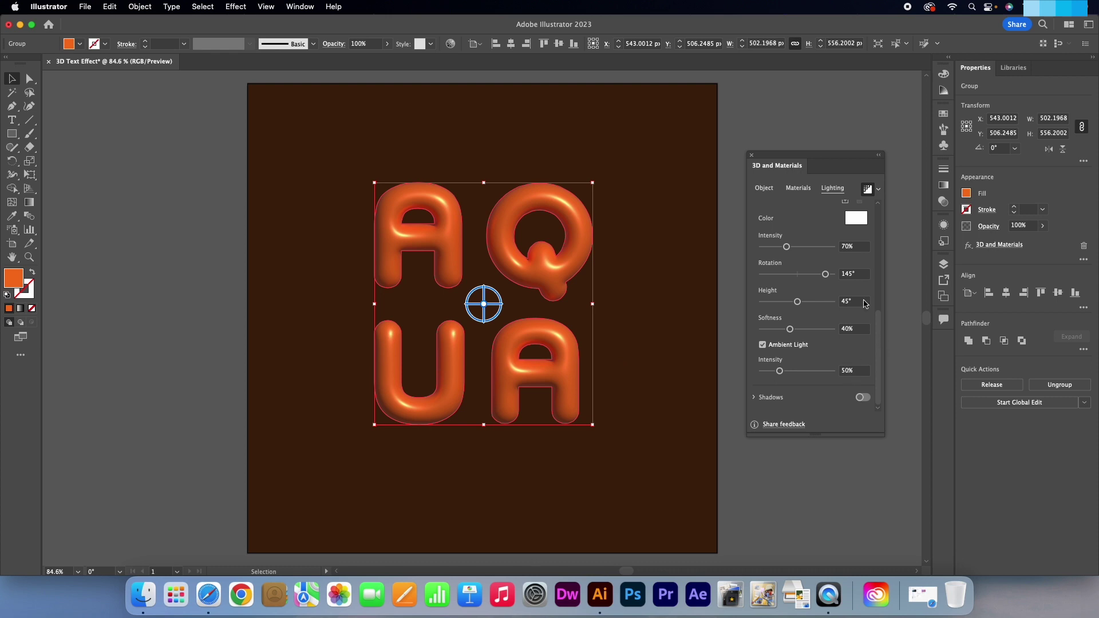
click(752, 155)
click(785, 337)
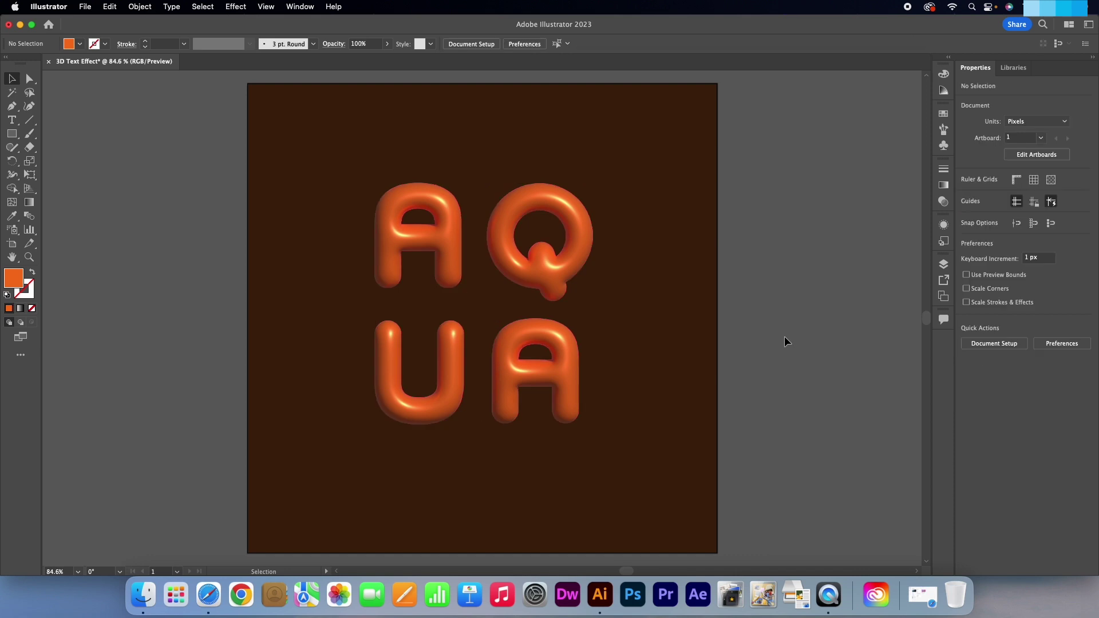